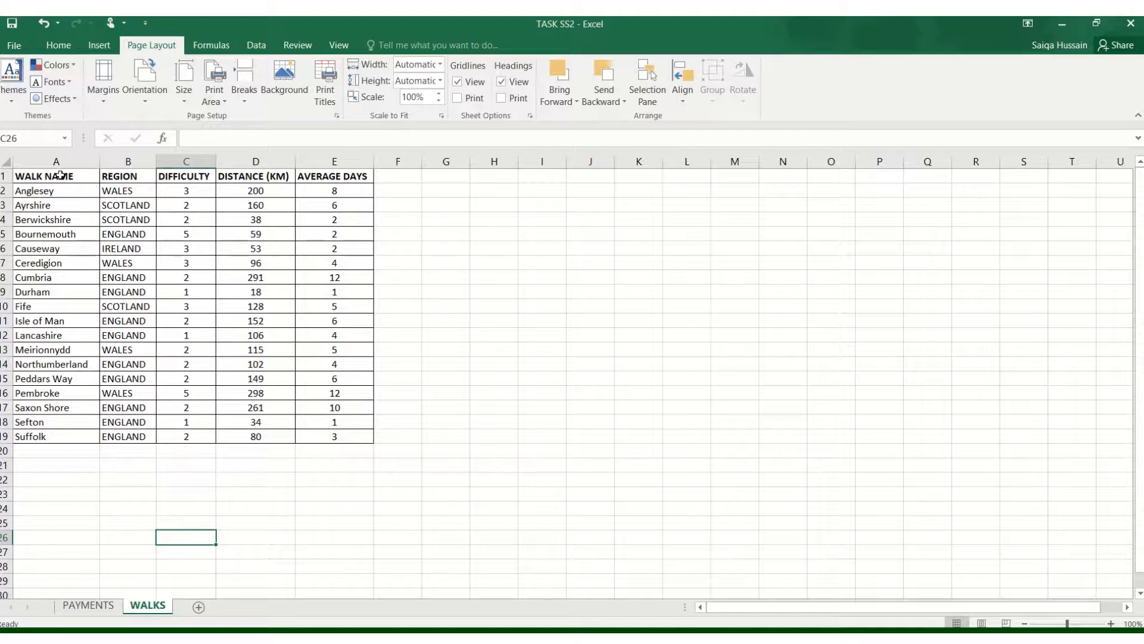
- Review the walk name, region, difficulty, distance and average days columns of the WALKS worksheet
left_click_drag(57, 176, 57, 432)
left_click_drag(125, 190, 127, 322)
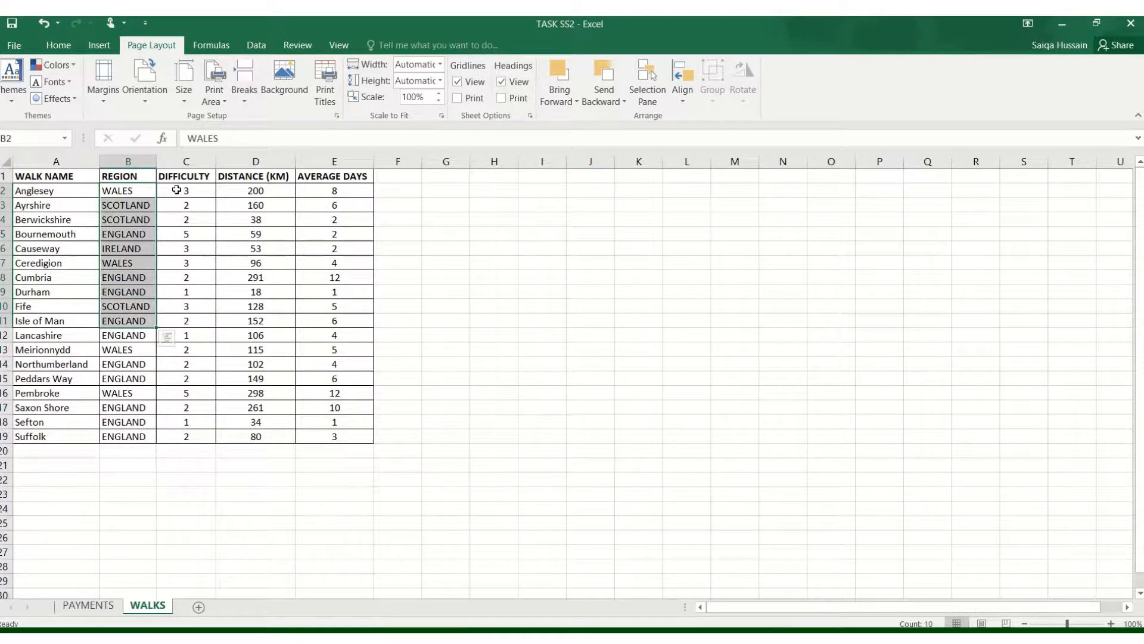
left_click(171, 189)
left_click(255, 190)
left_click(334, 203)
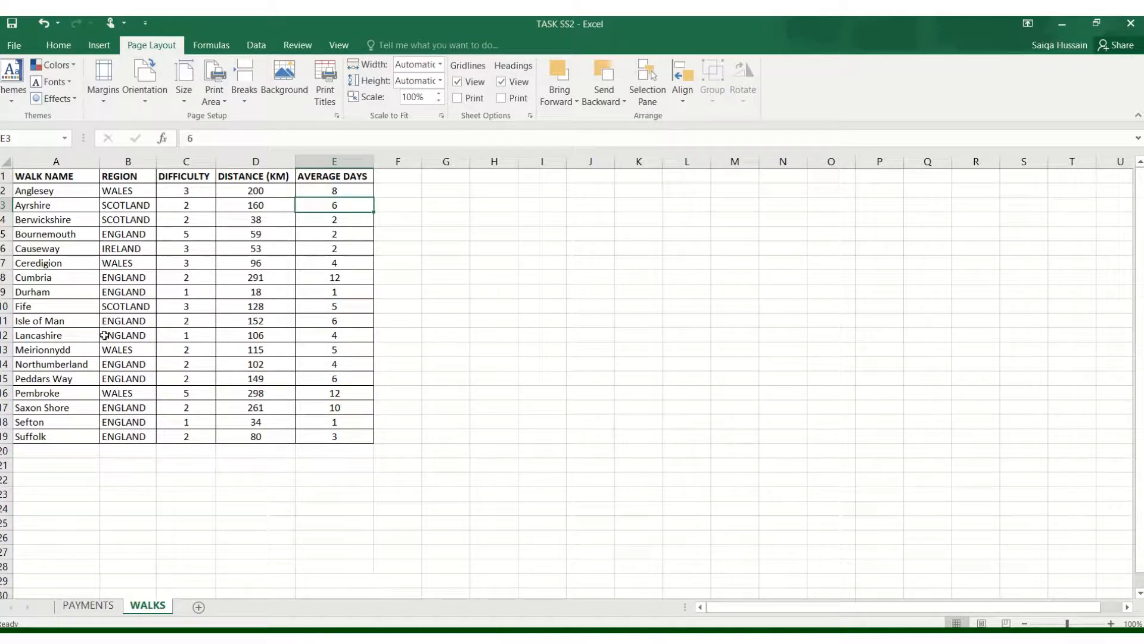
- Switch to the exam paper PDF in the browser and read what chart Task SS3 asks for
key("alt+Tab")
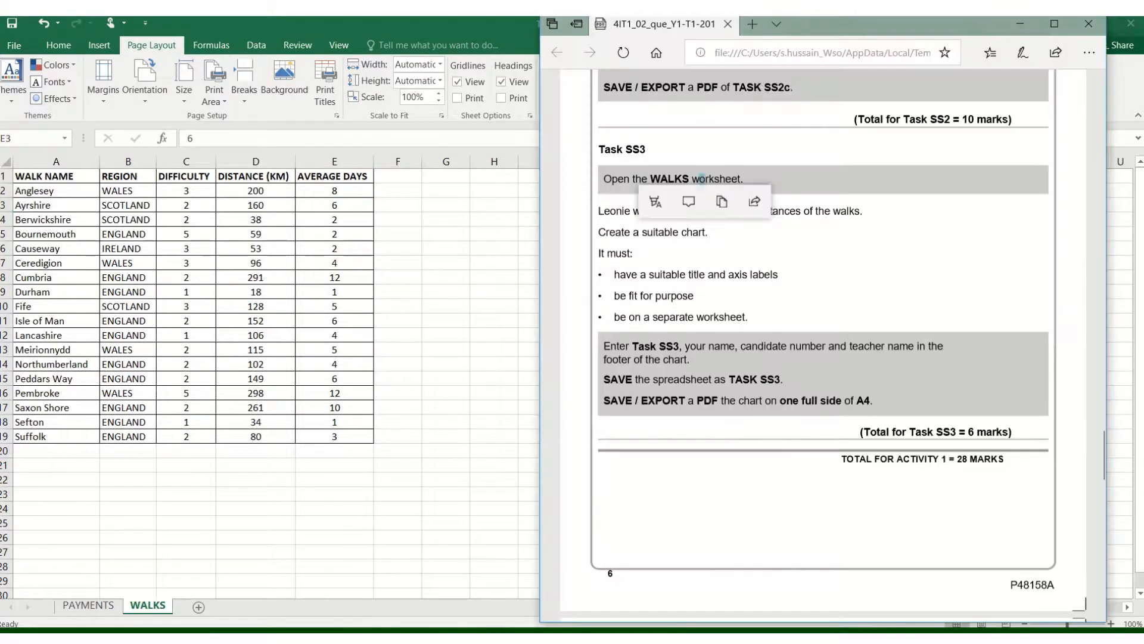
left_click_drag(634, 216, 682, 213)
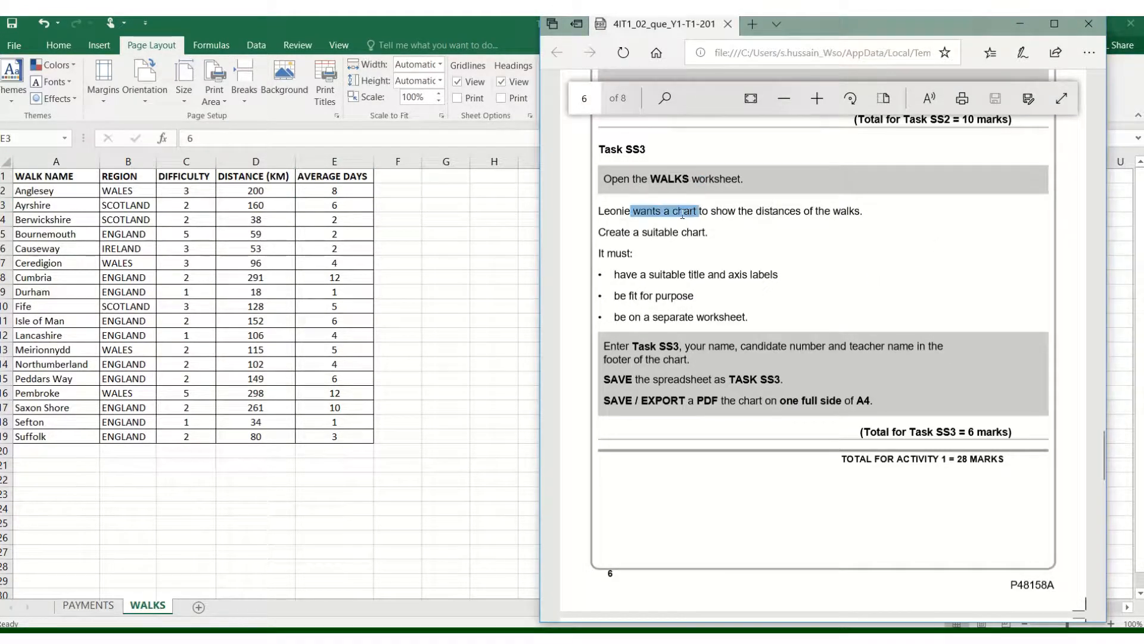
left_click(776, 205)
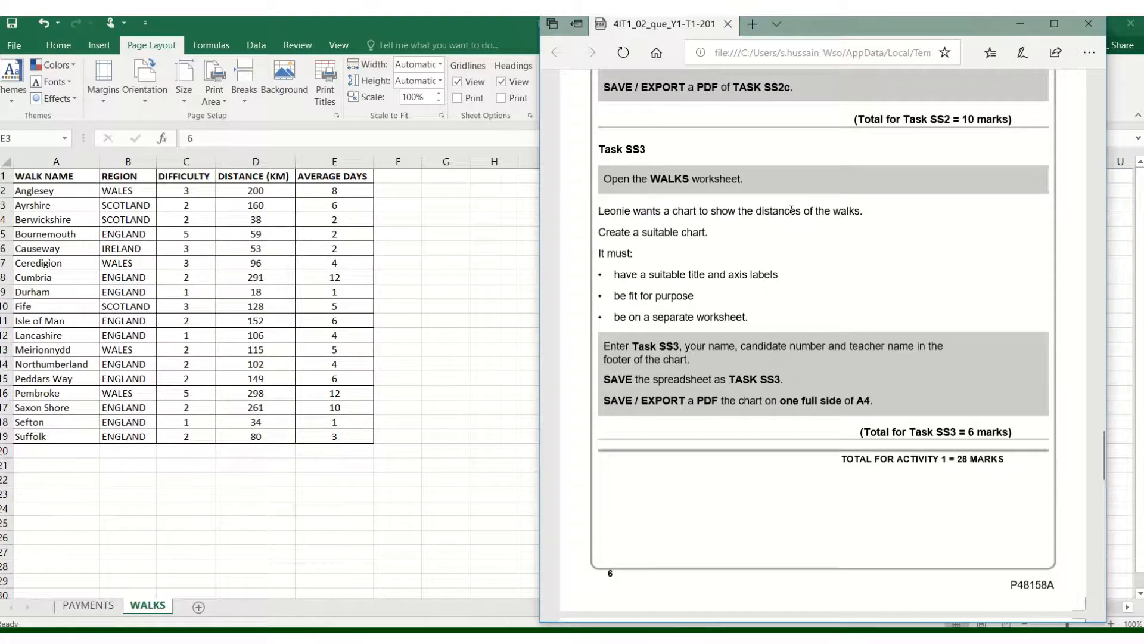
double_click(787, 208)
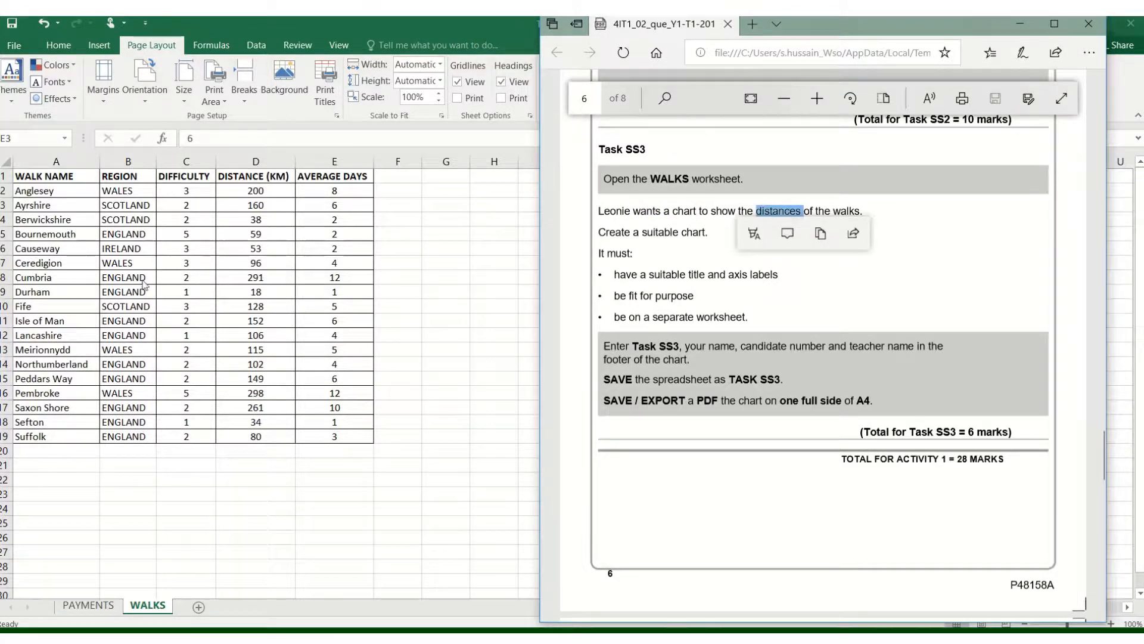
- Return to Excel, select the distance values D2:D19 and restore the workbook window to sit beside the exam PDF
key("alt+Tab")
left_click_drag(250, 190, 254, 438)
left_click(1096, 22)
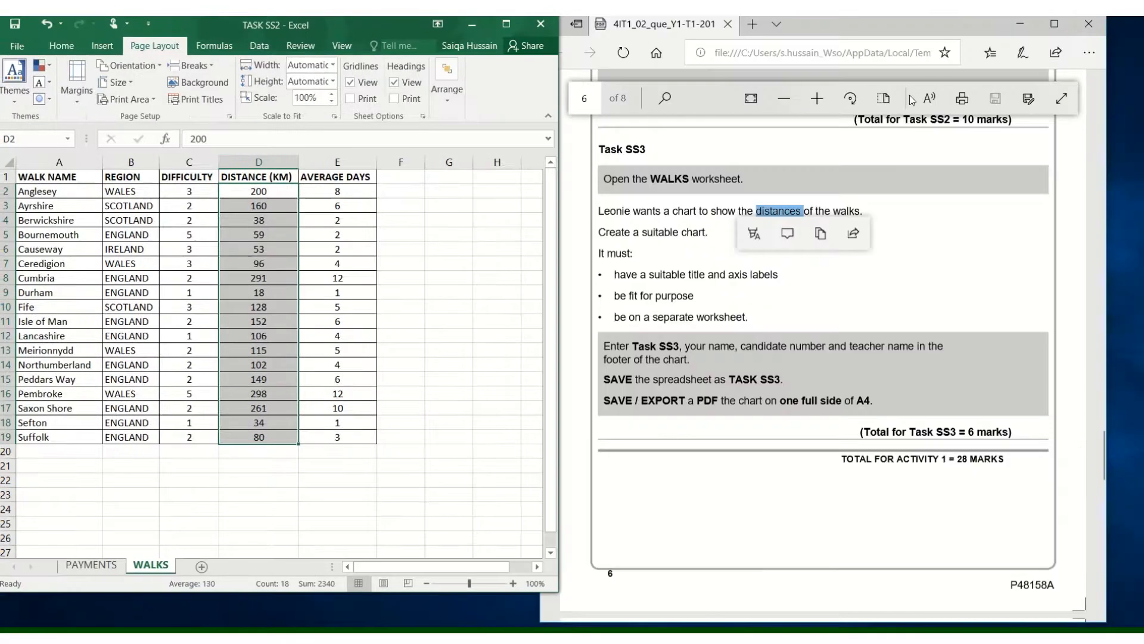
- Read the Task SS3 instruction to create a suitable chart and its list of requirements in the PDF
left_click(659, 237)
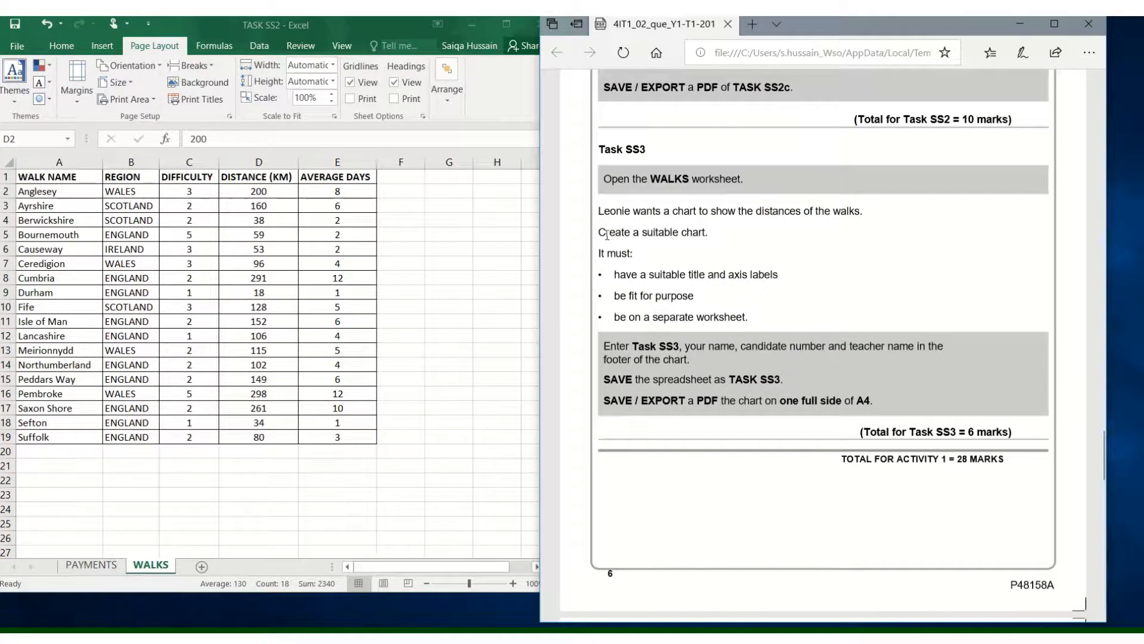
left_click_drag(607, 234, 713, 232)
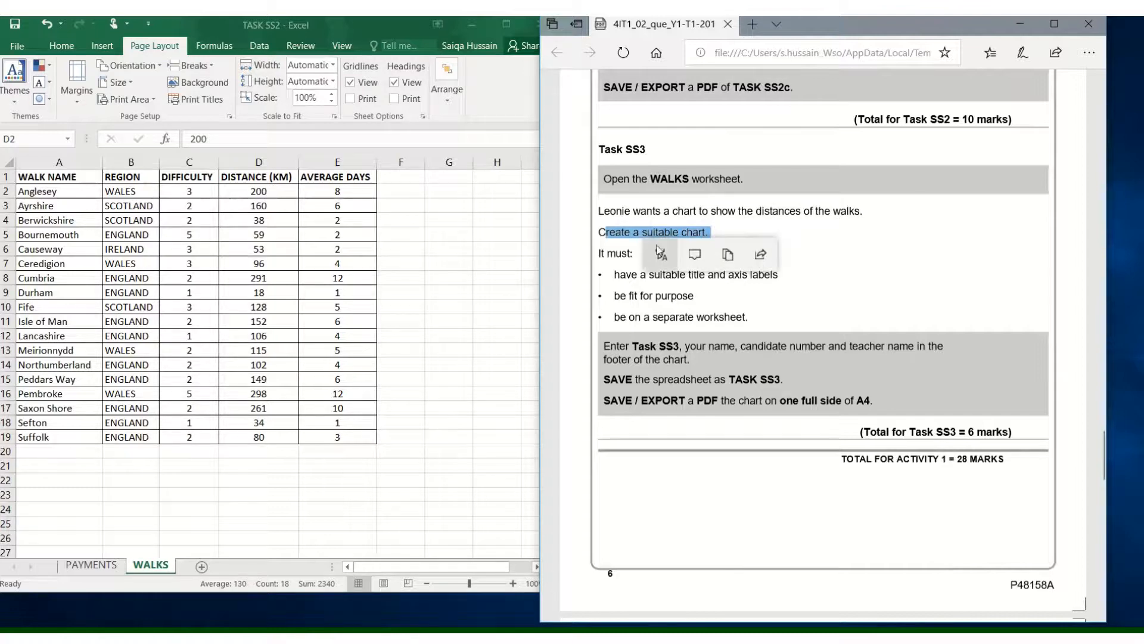
left_click_drag(600, 252, 604, 254)
left_click(711, 328)
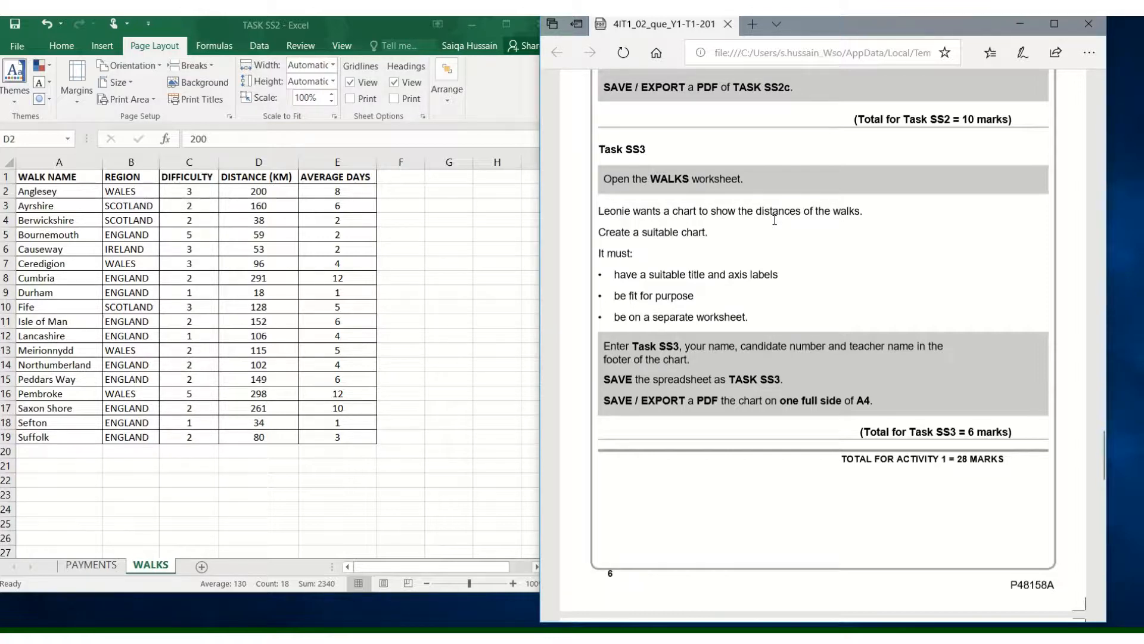
- Try a 2-D clustered column chart of the whole walks table A1:E19, and delete that chart
left_click(75, 225)
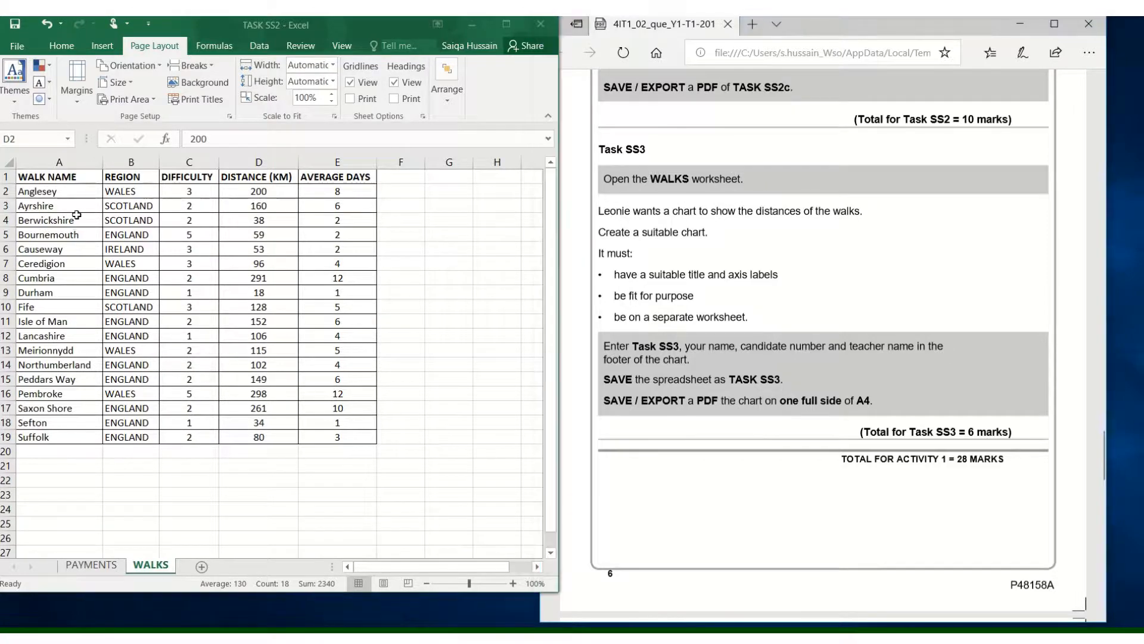
left_click_drag(70, 176, 339, 439)
left_click(97, 48)
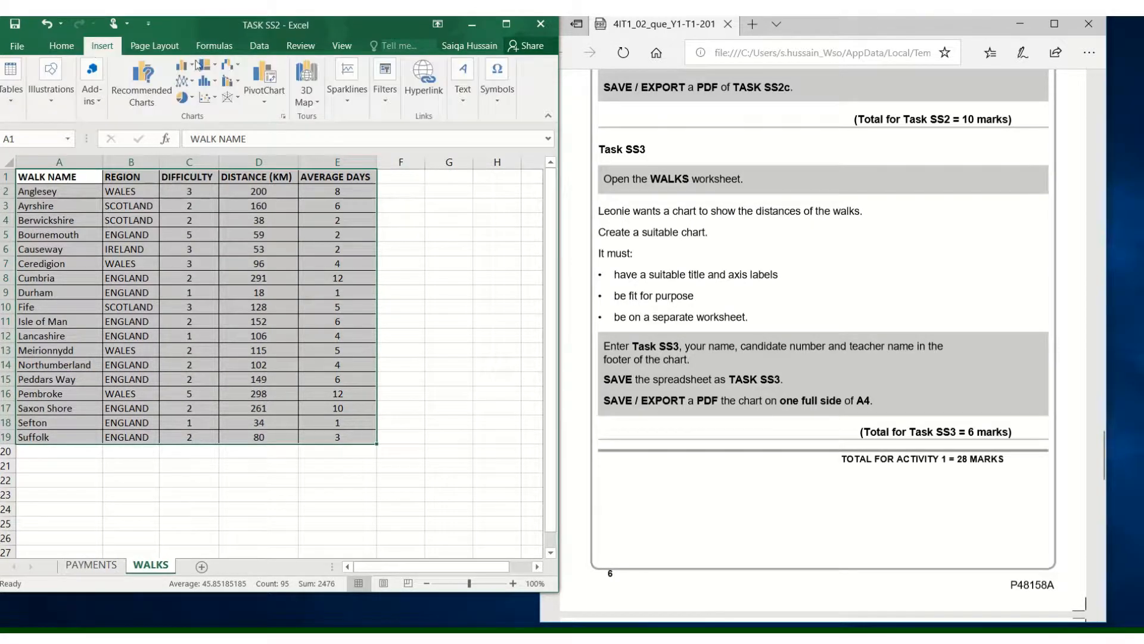
left_click(184, 65)
left_click(200, 95)
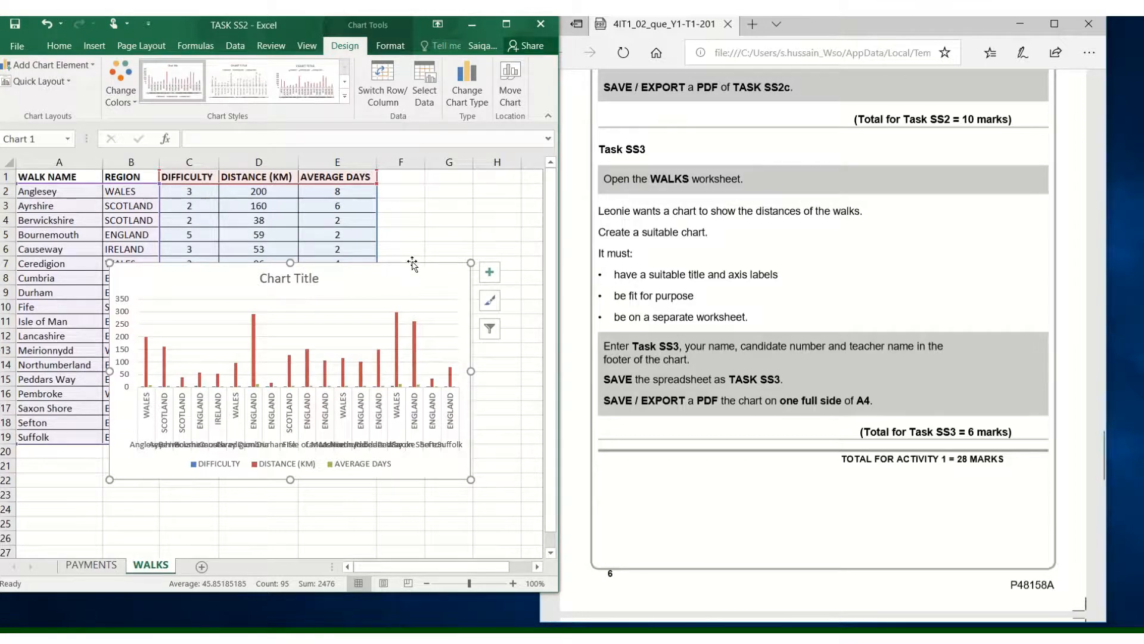
key("Delete")
left_click(315, 267)
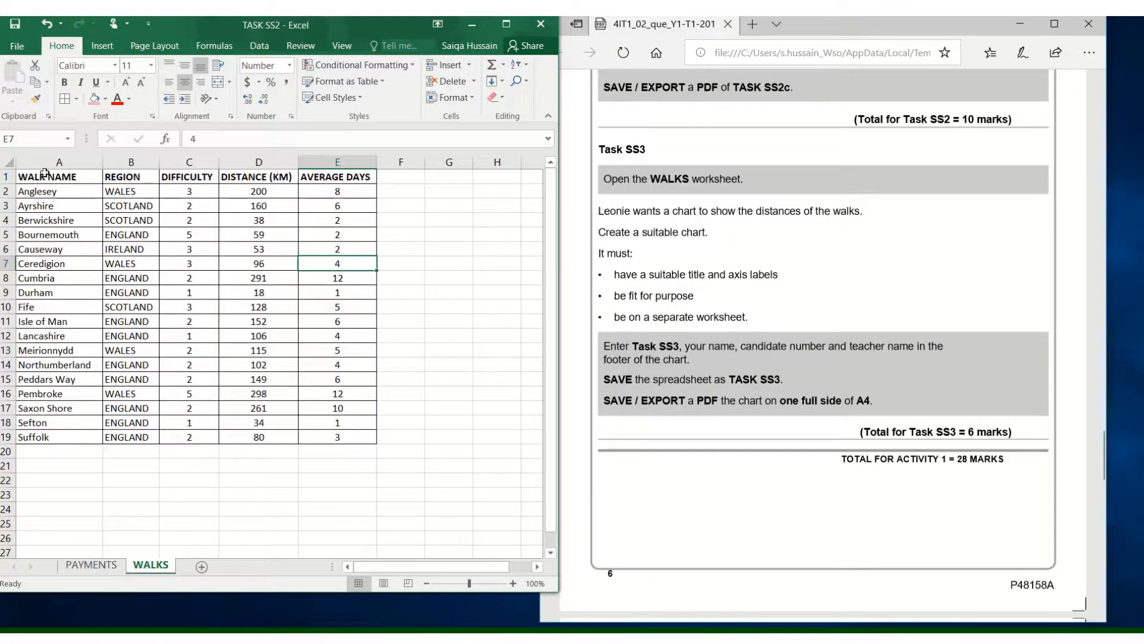
- Insert a 2-D clustered column chart from only the walk name and distance columns, and move it lower on the sheet
left_click_drag(43, 177, 49, 437)
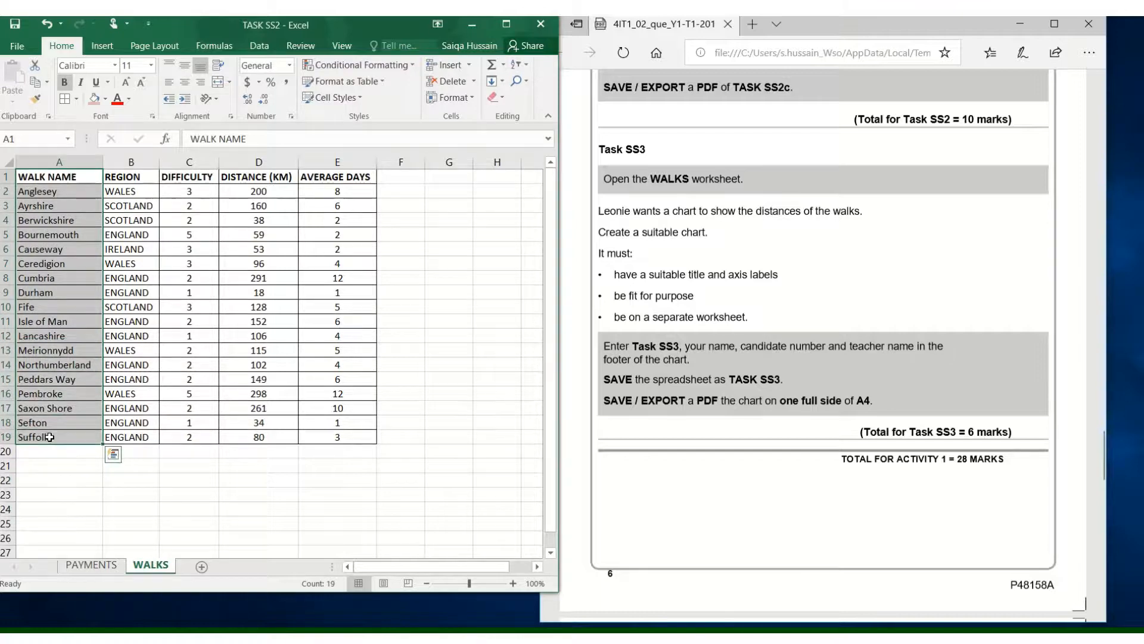
left_click_drag(262, 176, 260, 436)
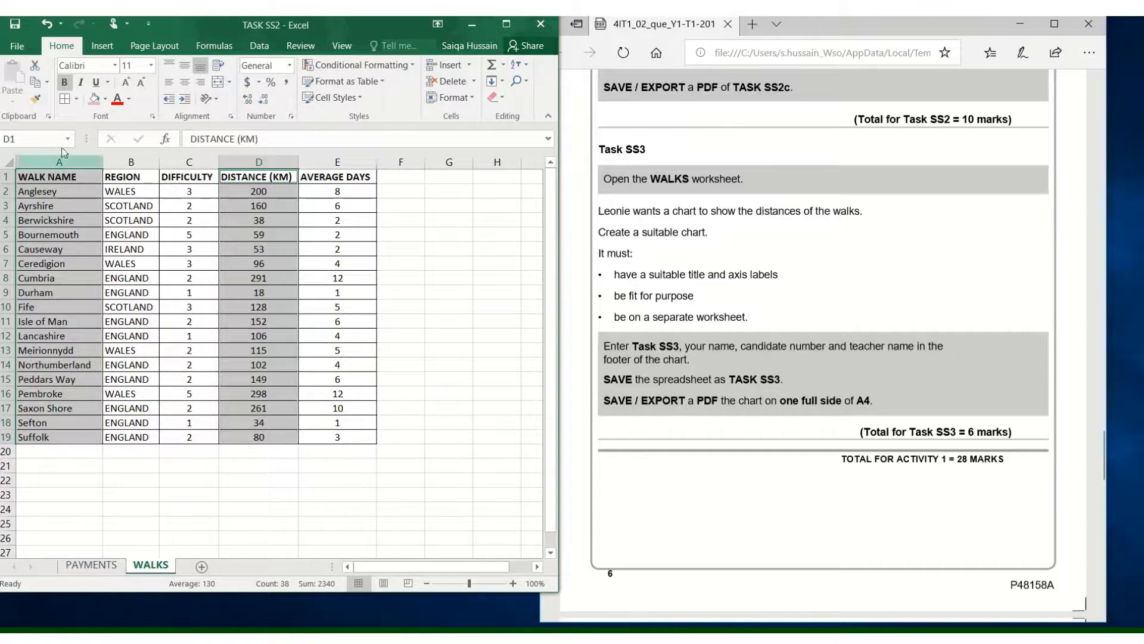
left_click(103, 45)
left_click(193, 71)
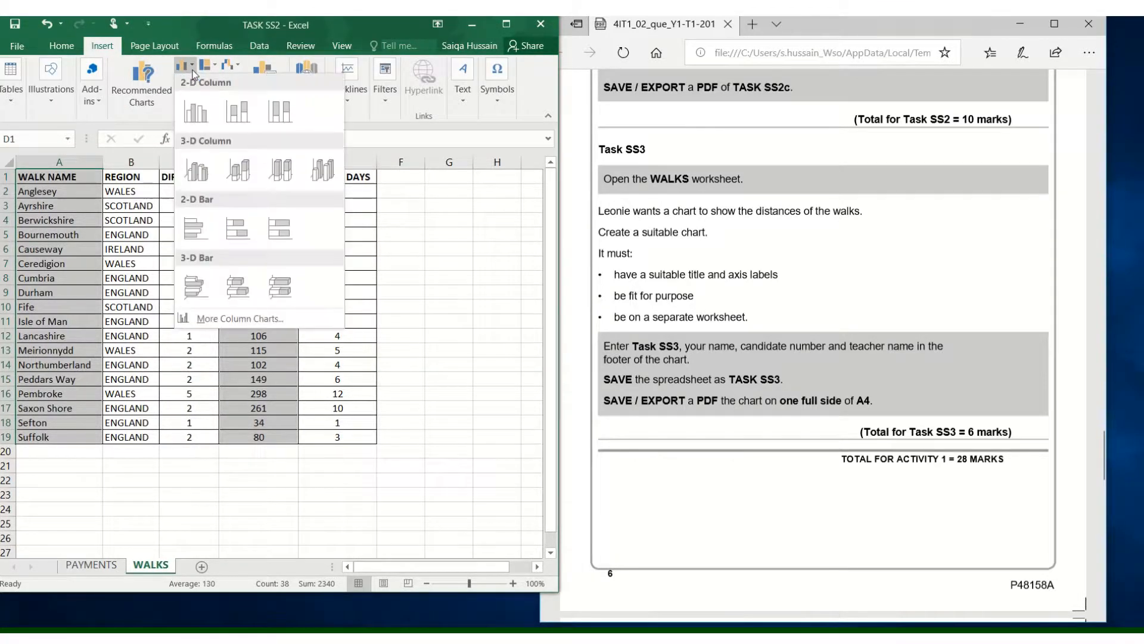
left_click(196, 124)
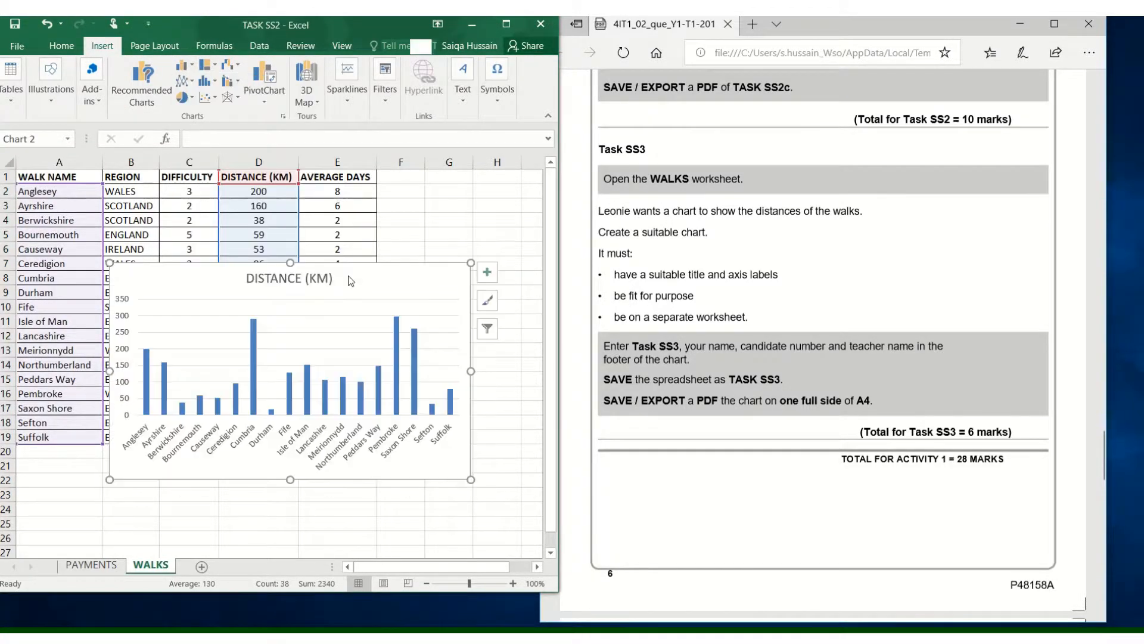
mouse_move(379, 281)
left_mouse_down()
mouse_move(327, 263)
mouse_move(325, 340)
left_mouse_up()
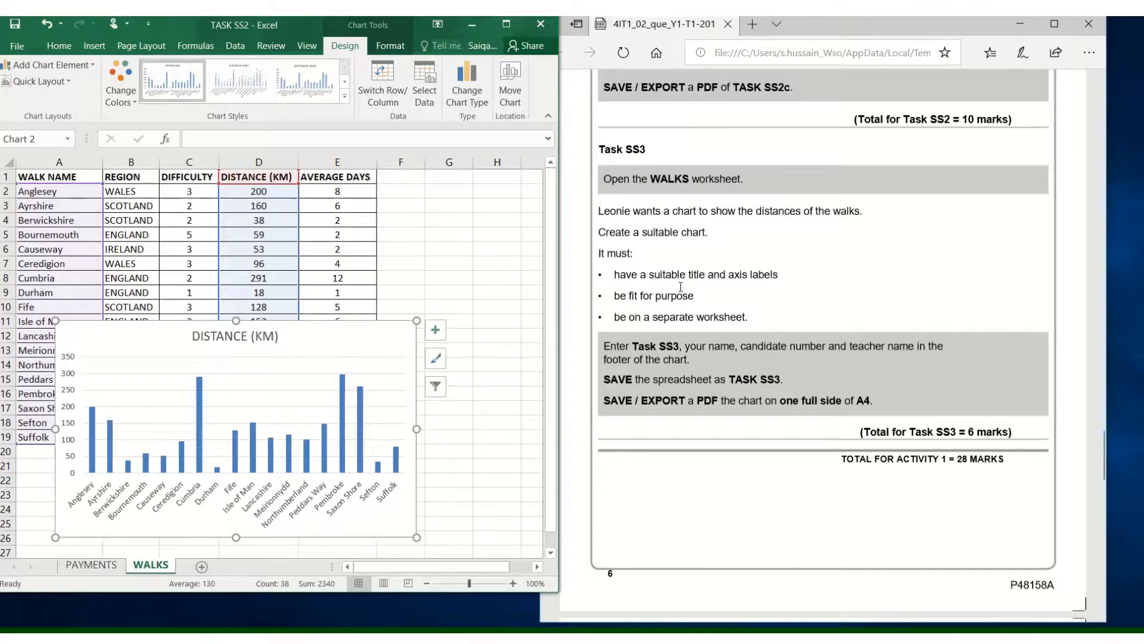
- Change the chart title to "DISTANCES (KM) OF THE WALKS"
double_click(212, 336)
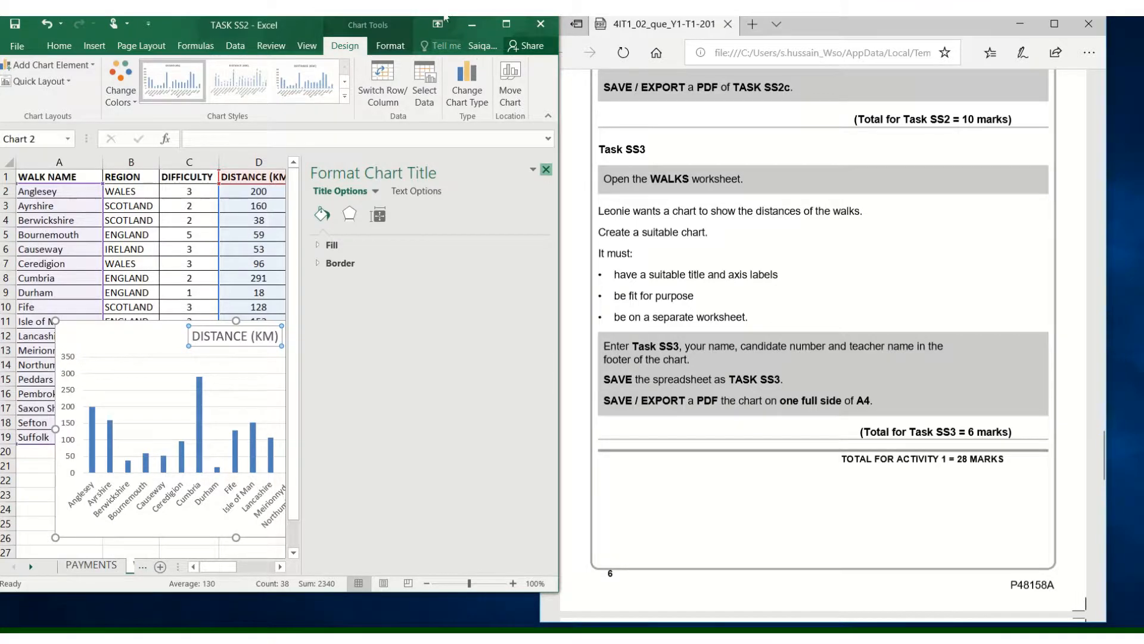
left_click(546, 170)
left_click(195, 332)
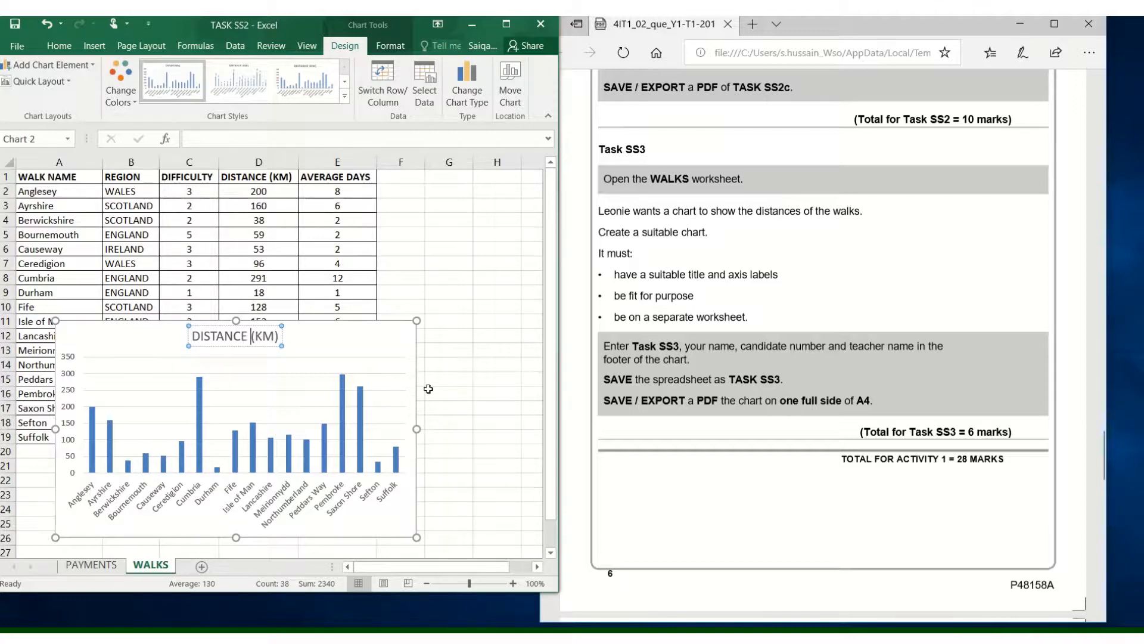
type("S (KM")
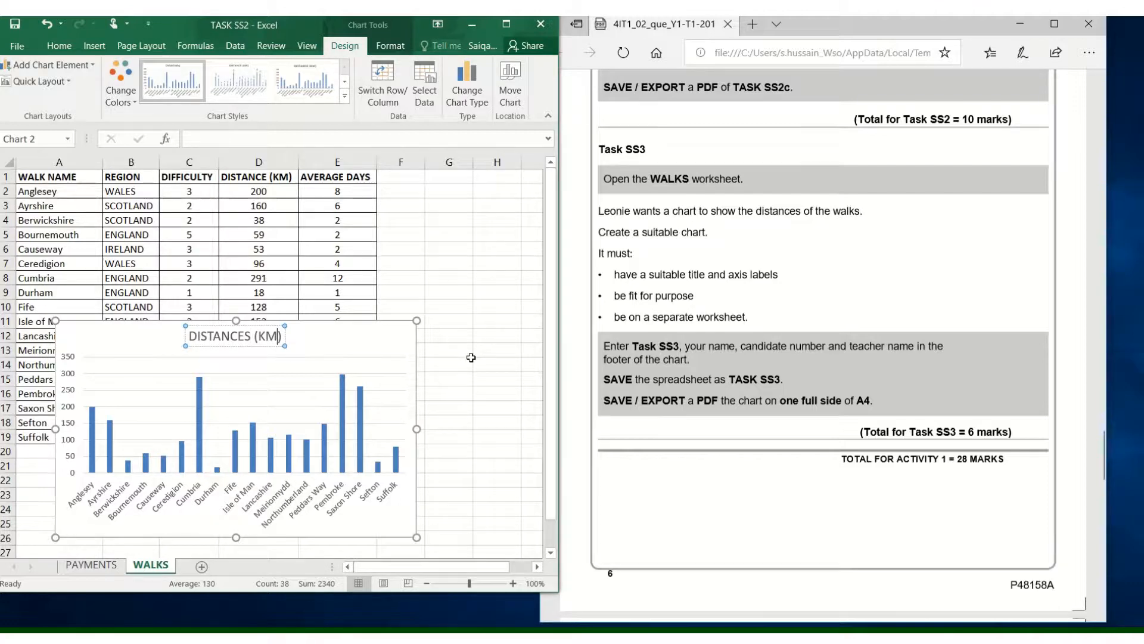
type(")")
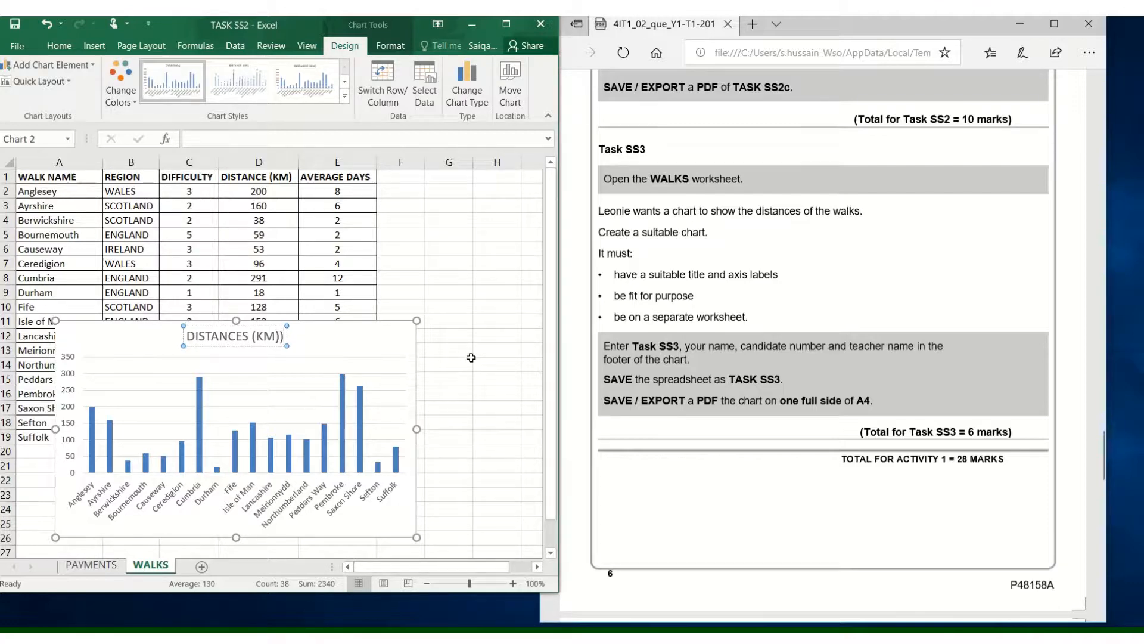
key("BackSpace")
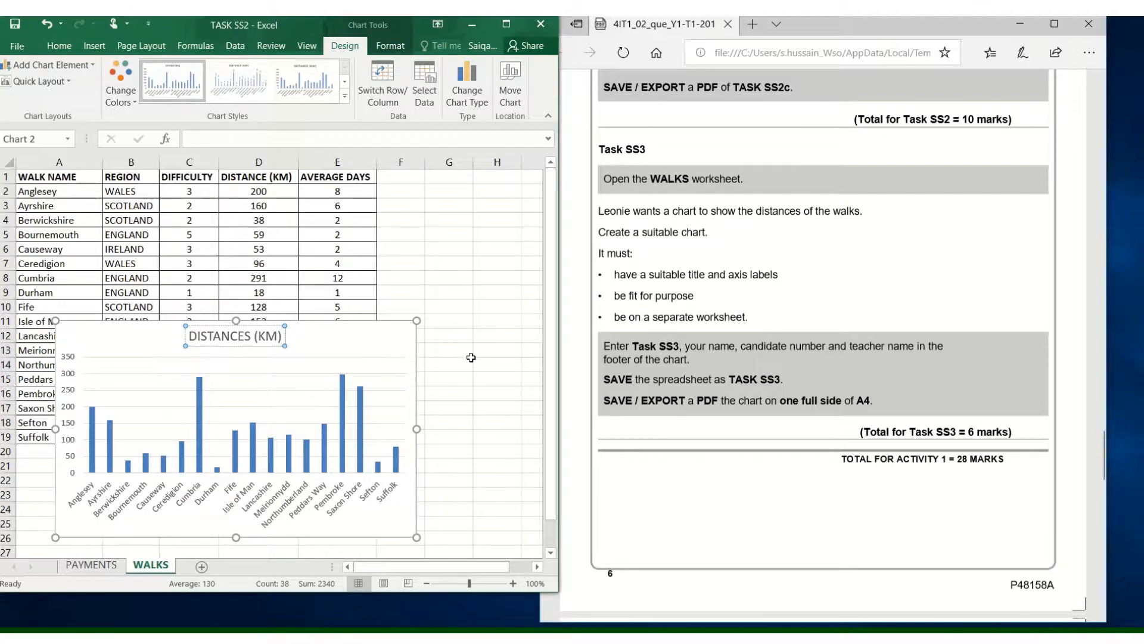
type("OF T")
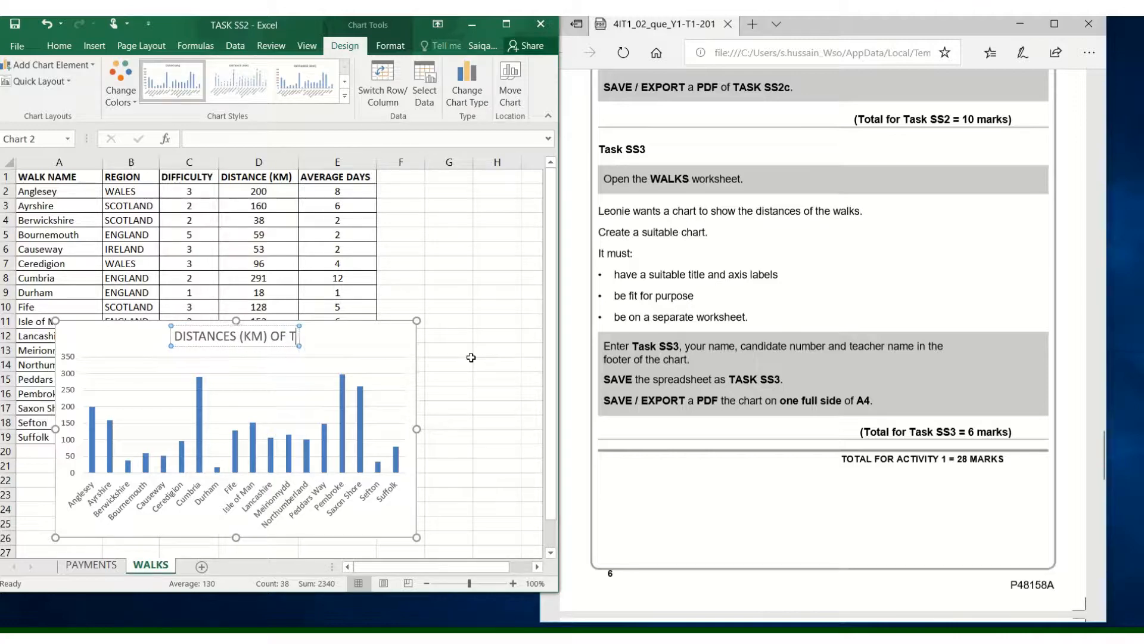
type("HE WALKS")
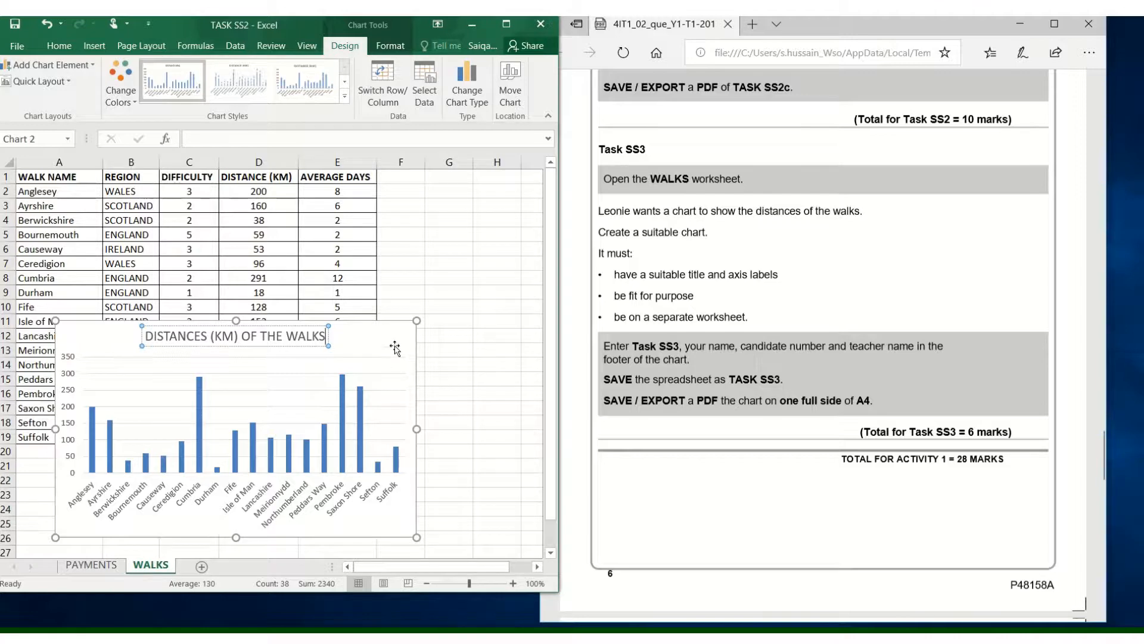
- Check the axis label requirement in the PDF and add a primary horizontal axis title to the walks chart
left_click(657, 276)
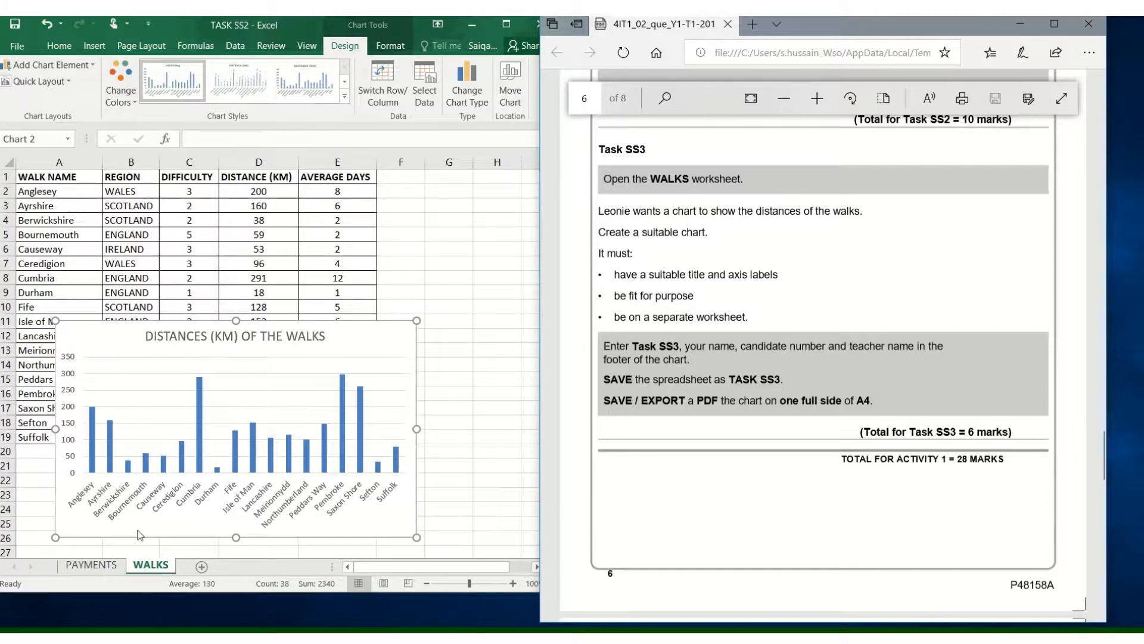
left_click(201, 515)
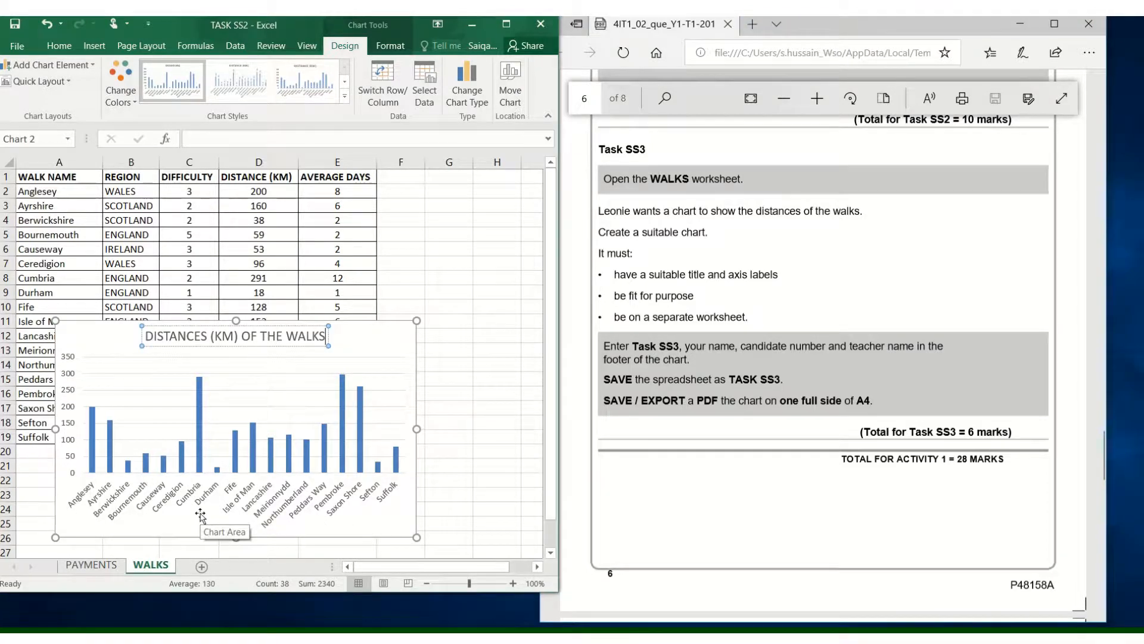
left_click(199, 518)
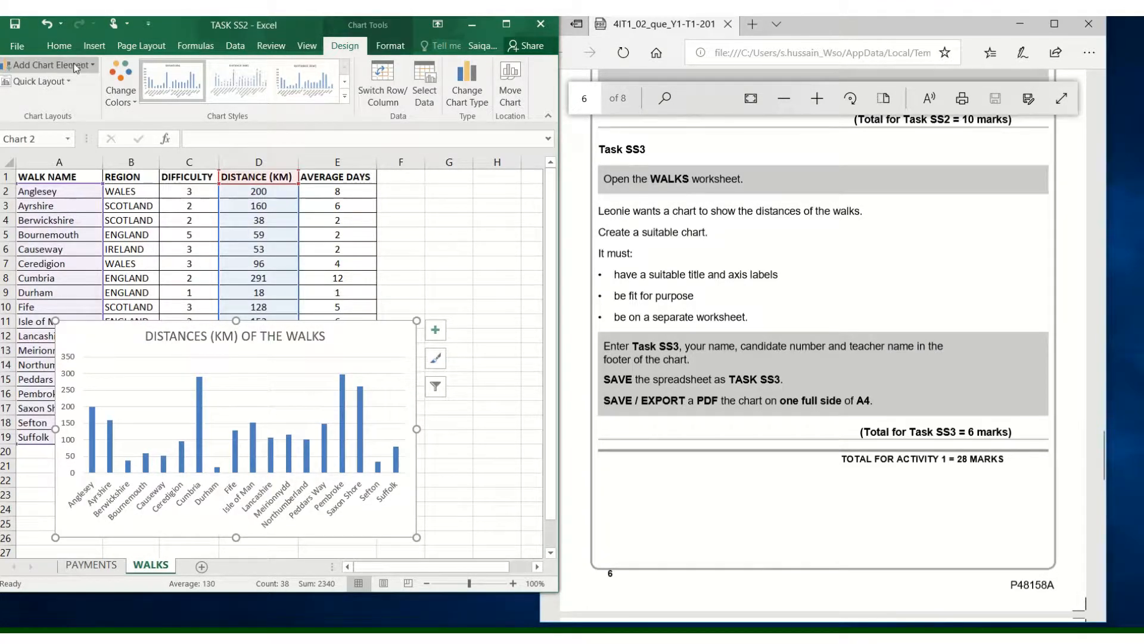
left_click(94, 65)
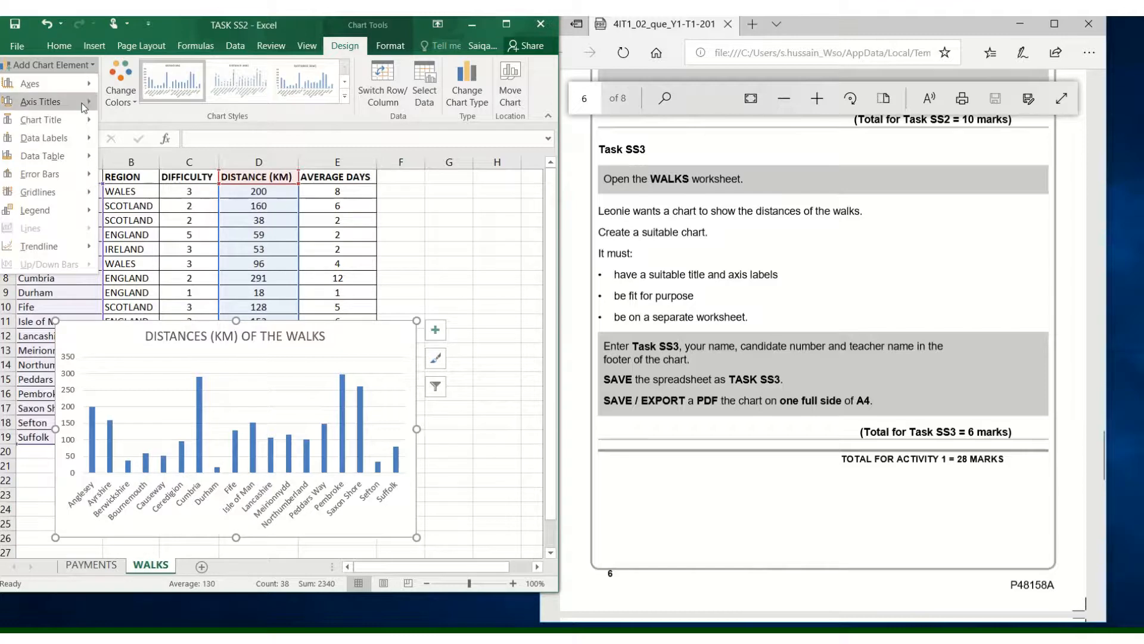
mouse_move(84, 107)
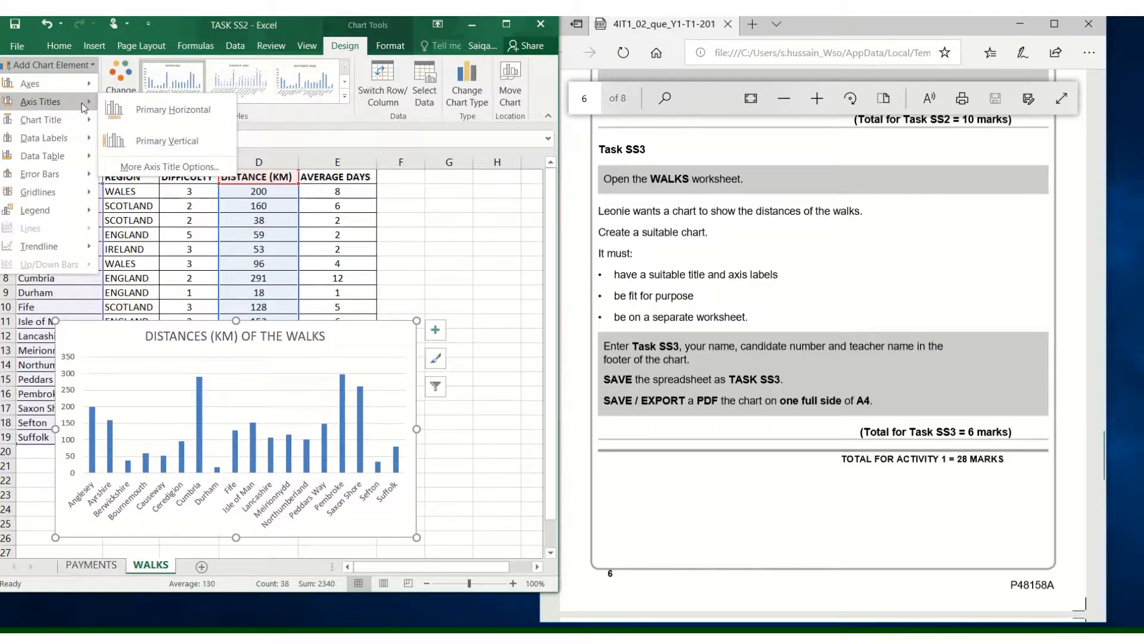
left_click(181, 110)
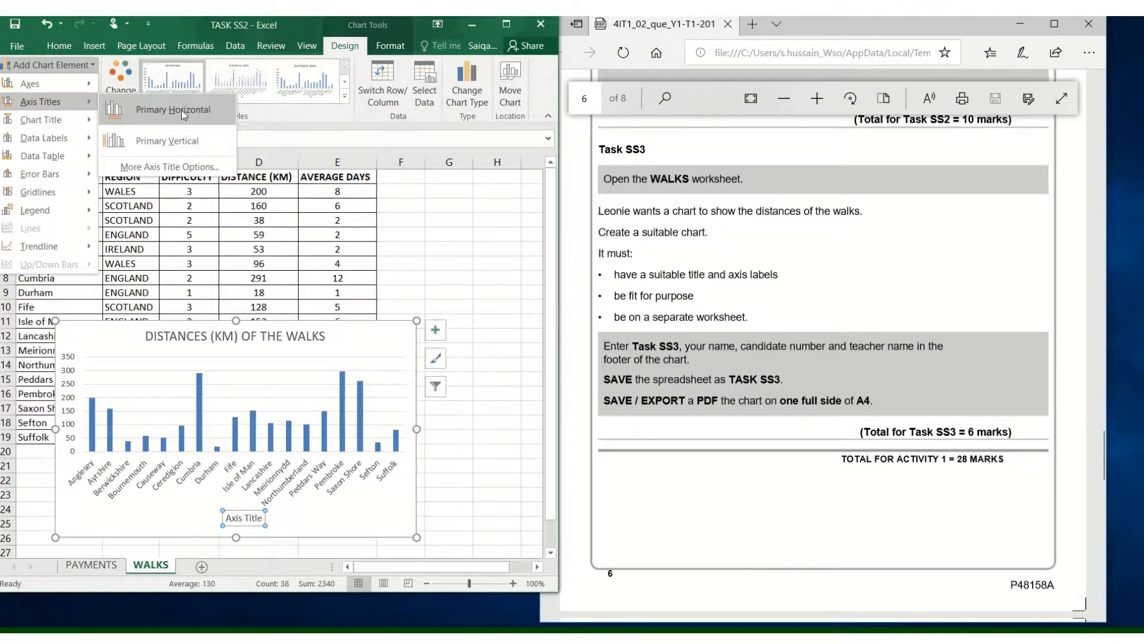
- Replace the horizontal axis title's placeholder text with "Walk Name" and reselect the whole chart
left_click(240, 518)
key("BackSpace")
key("BackSpace")
key("BackSpace")
key("Delete")
key("Delete")
key("Delete")
key("Delete")
key("Delete")
key("Delete")
key("Delete")
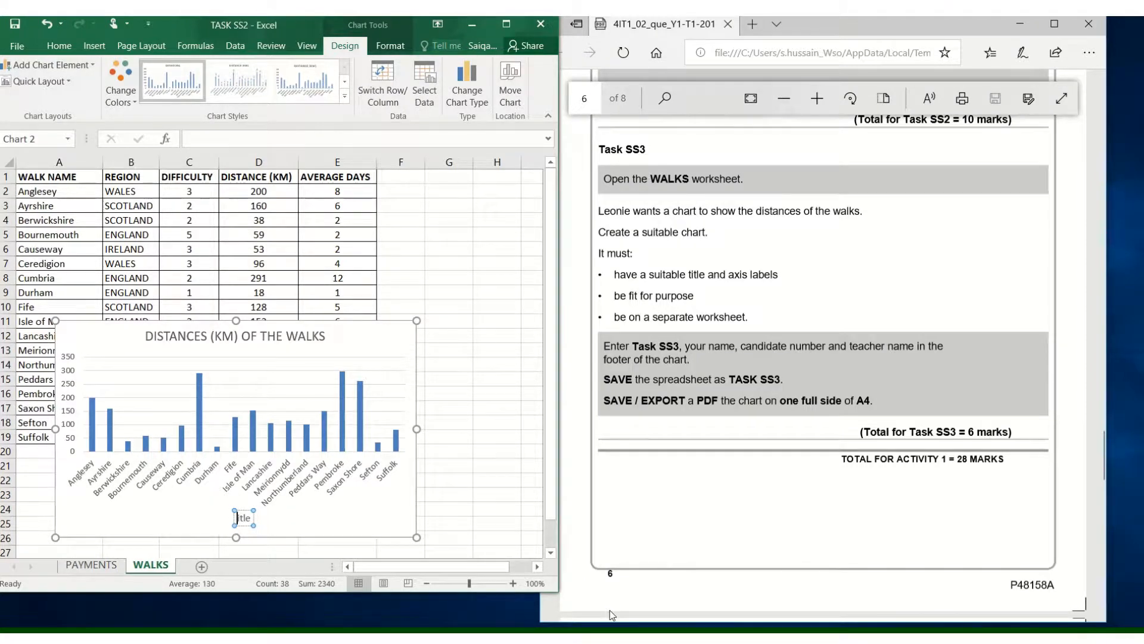
type("Walk Namme")
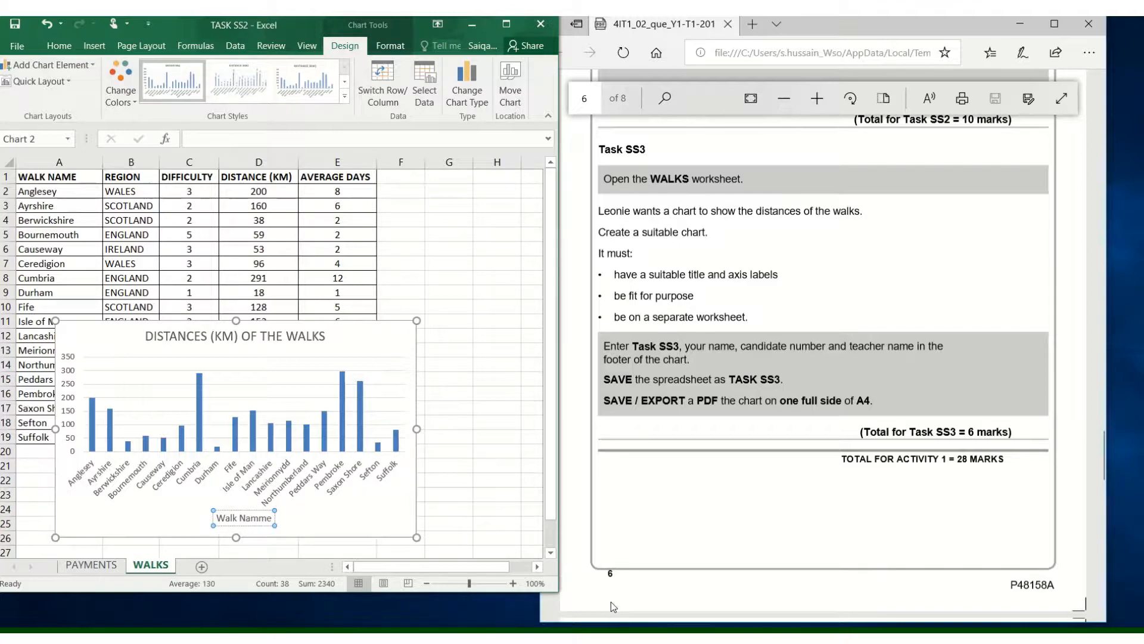
key("BackSpace")
key("BackSpace")
type("w")
key("BackSpace")
type("e")
left_click(77, 329)
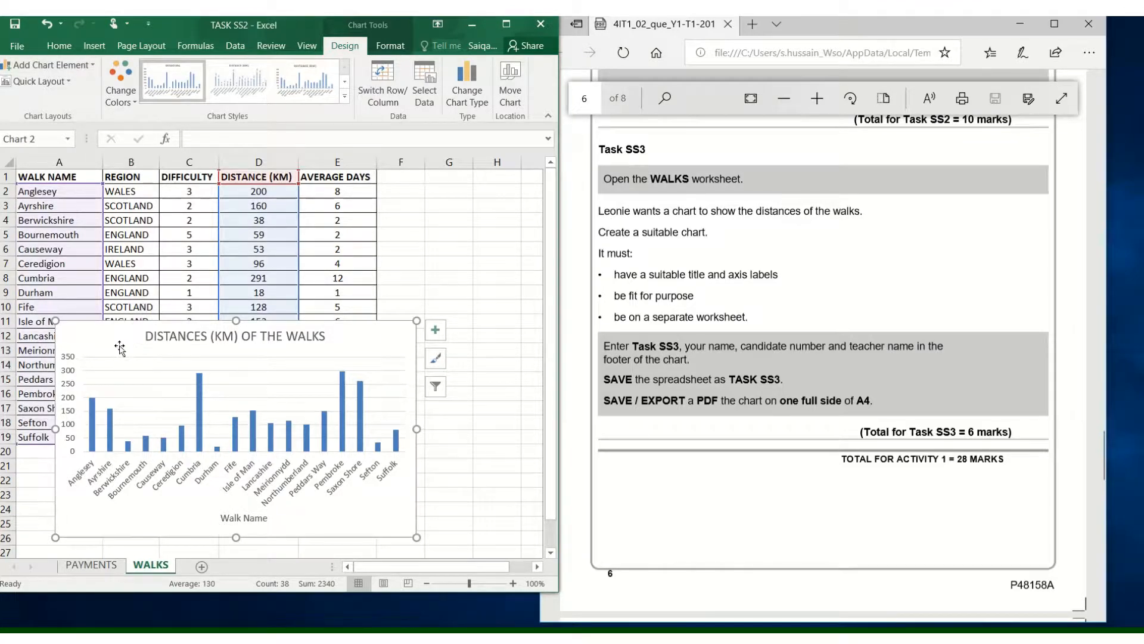
- Add a primary vertical axis title to the walks chart and replace its placeholder text with "Distance"
left_click(378, 48)
left_click(346, 46)
left_click(94, 67)
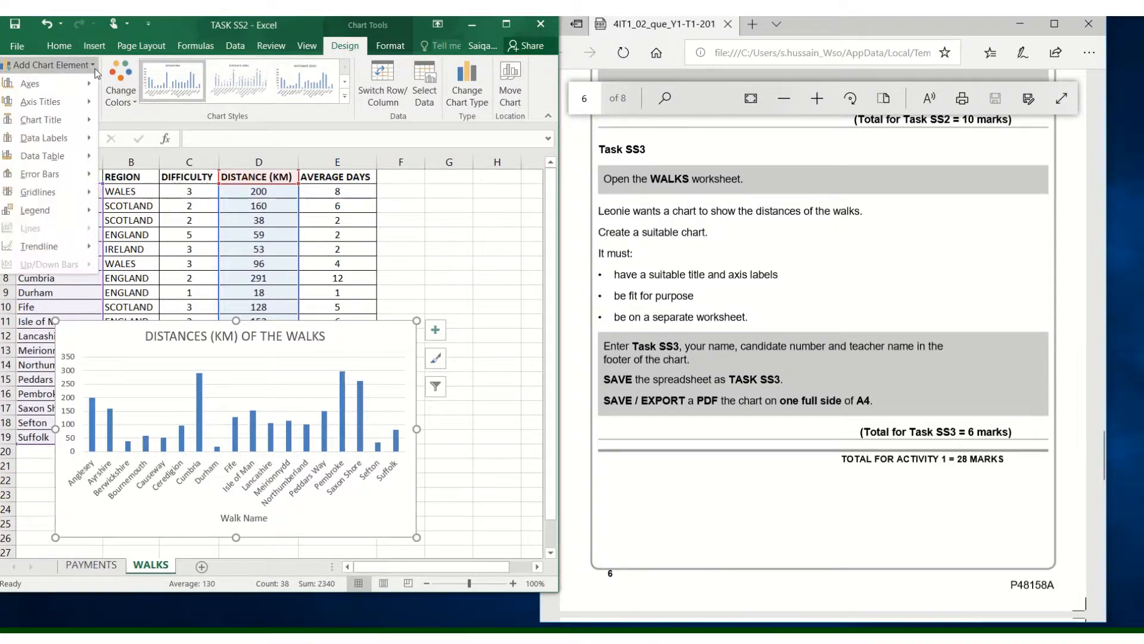
mouse_move(89, 106)
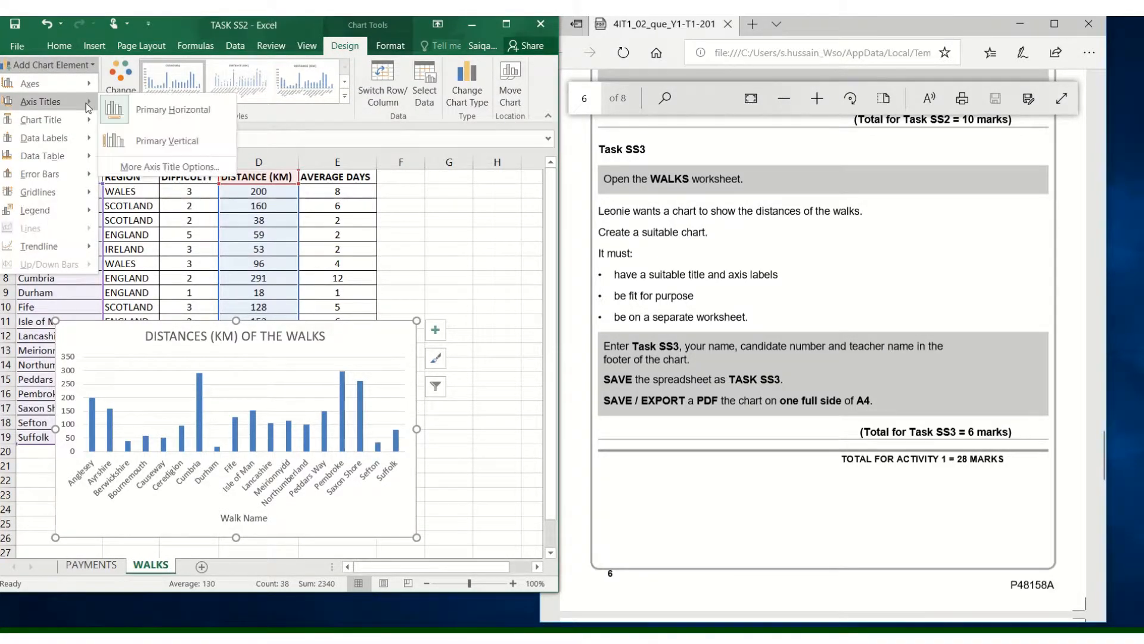
left_click(150, 138)
triple_click(77, 416)
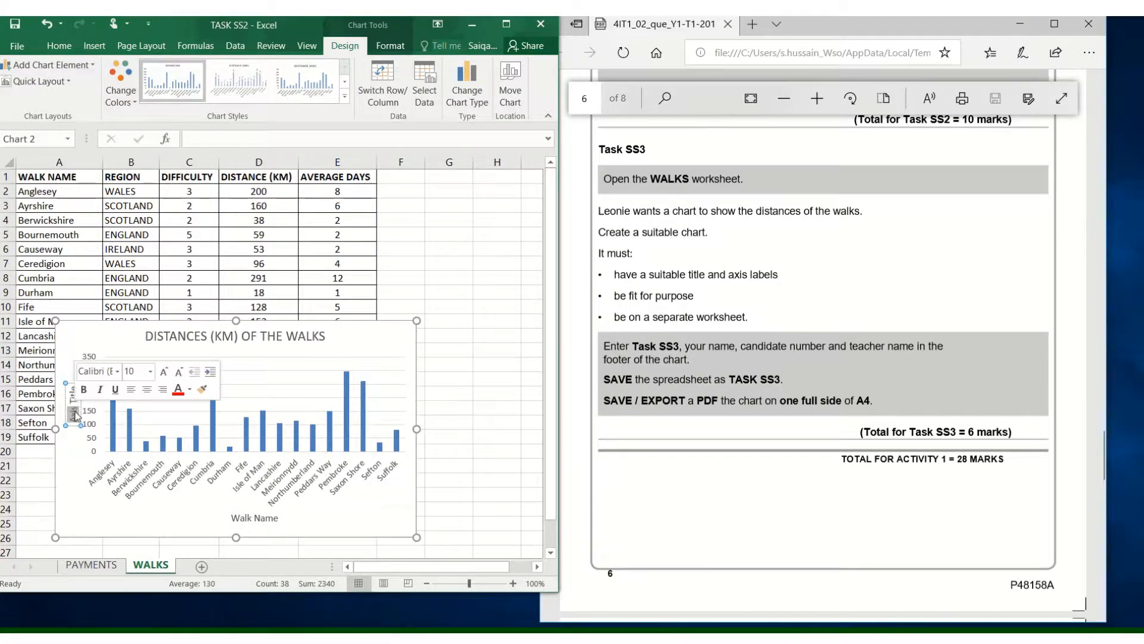
type("Distance")
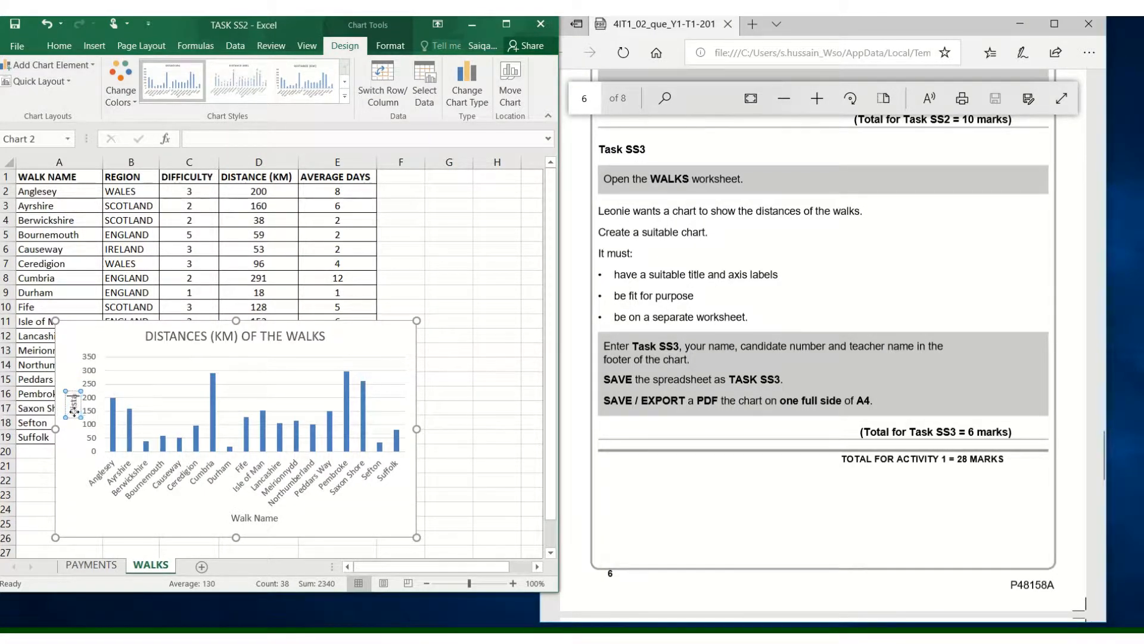
left_click(82, 530)
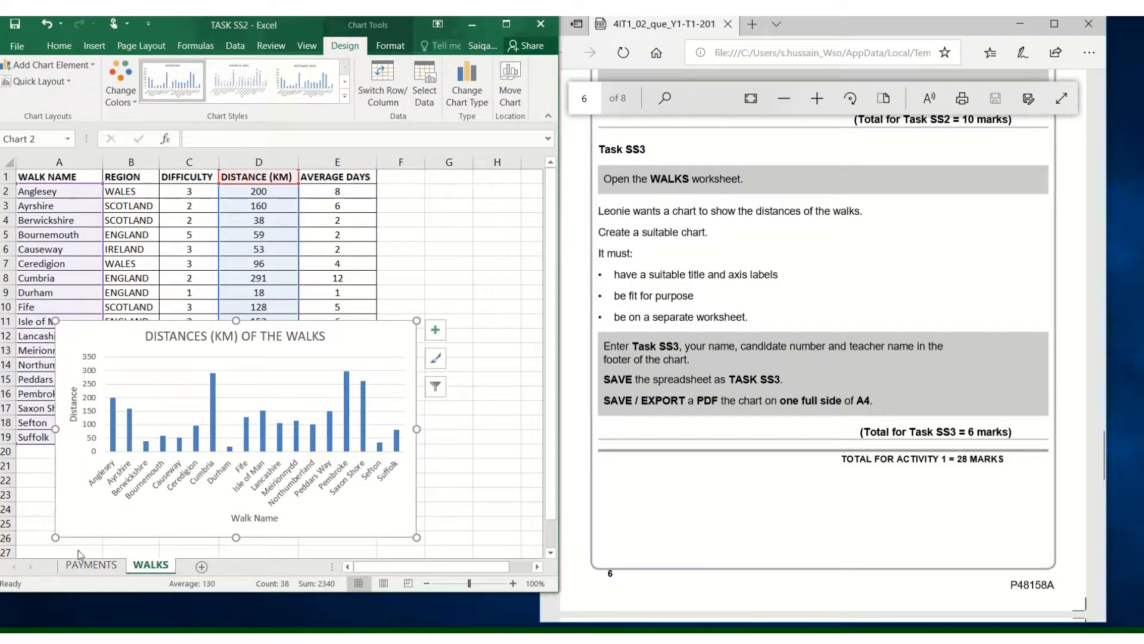
- Extend the vertical axis title so that it reads "Distance (KM)"
left_click(75, 404)
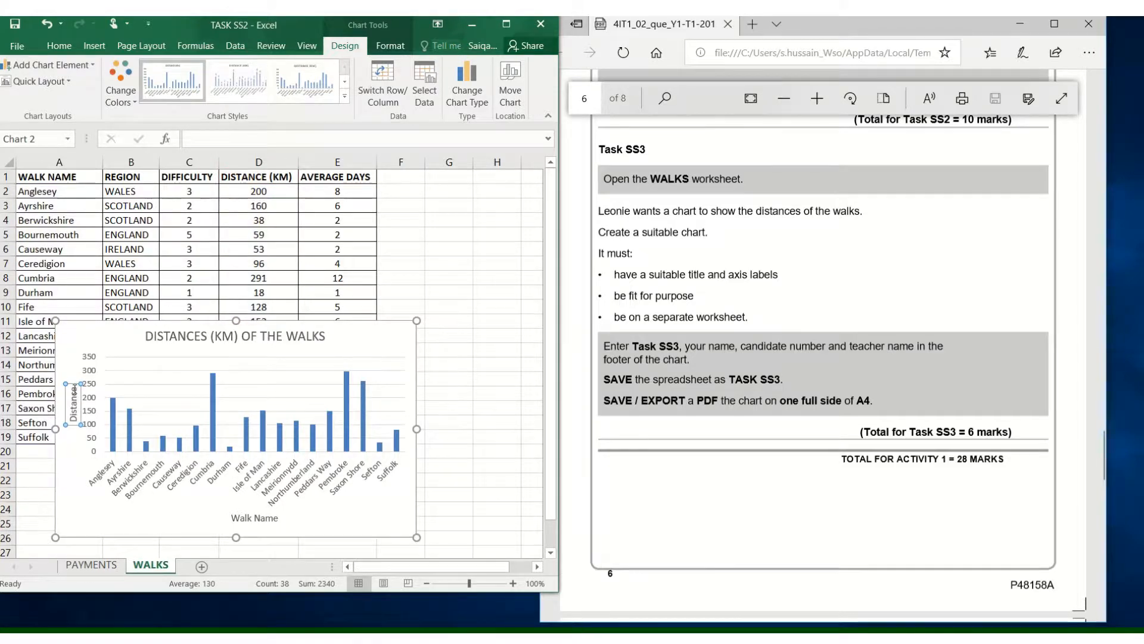
left_click(73, 388)
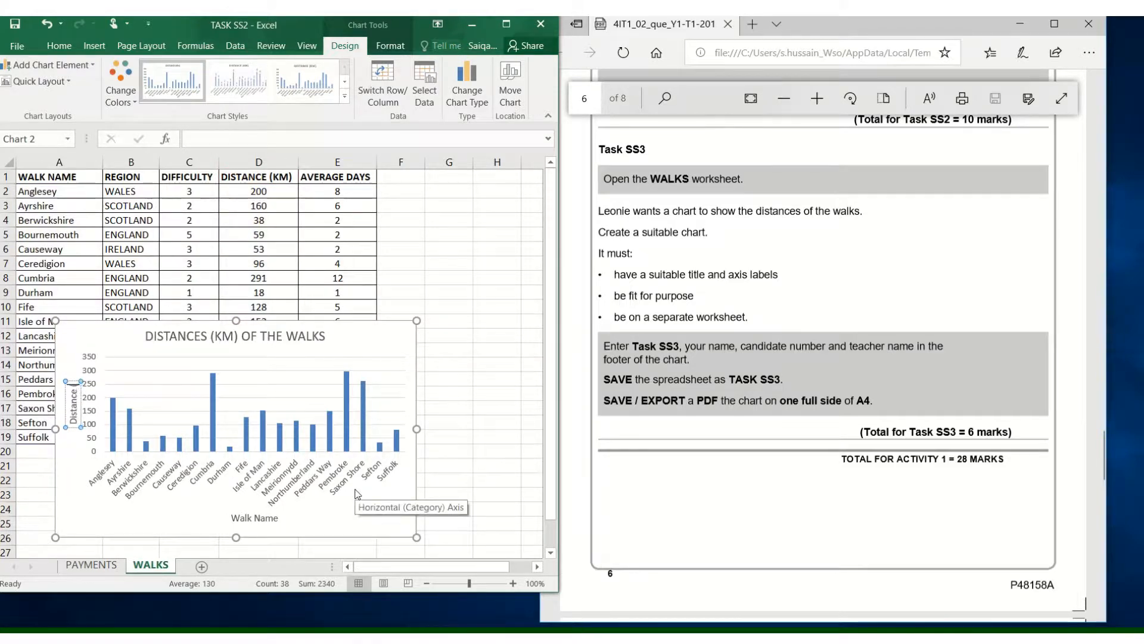
type("(KM)")
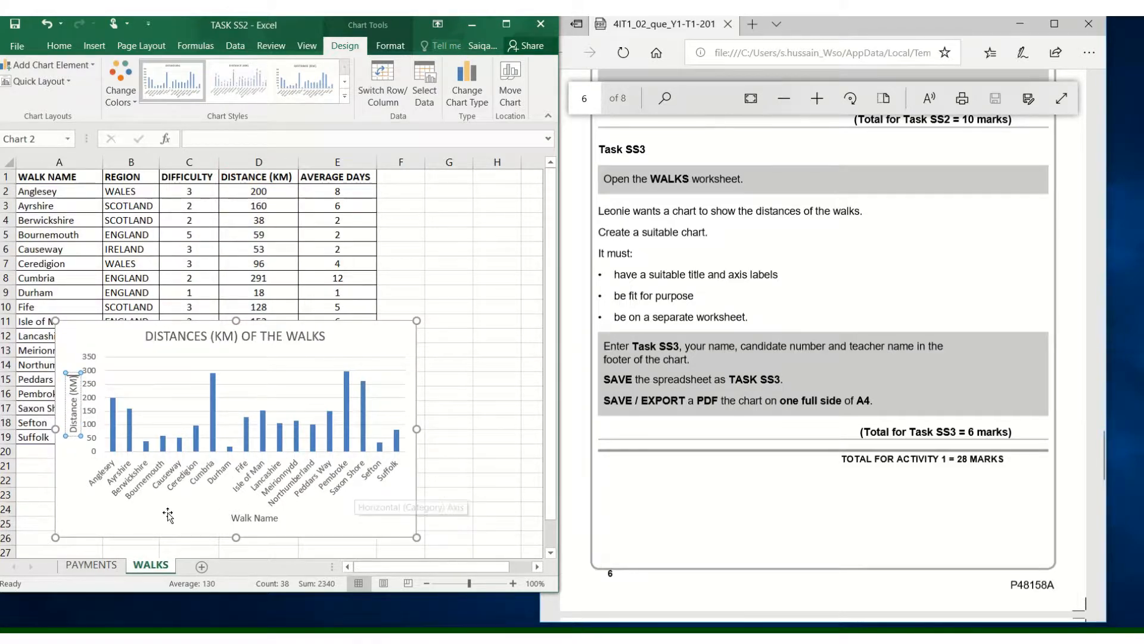
left_click(149, 517)
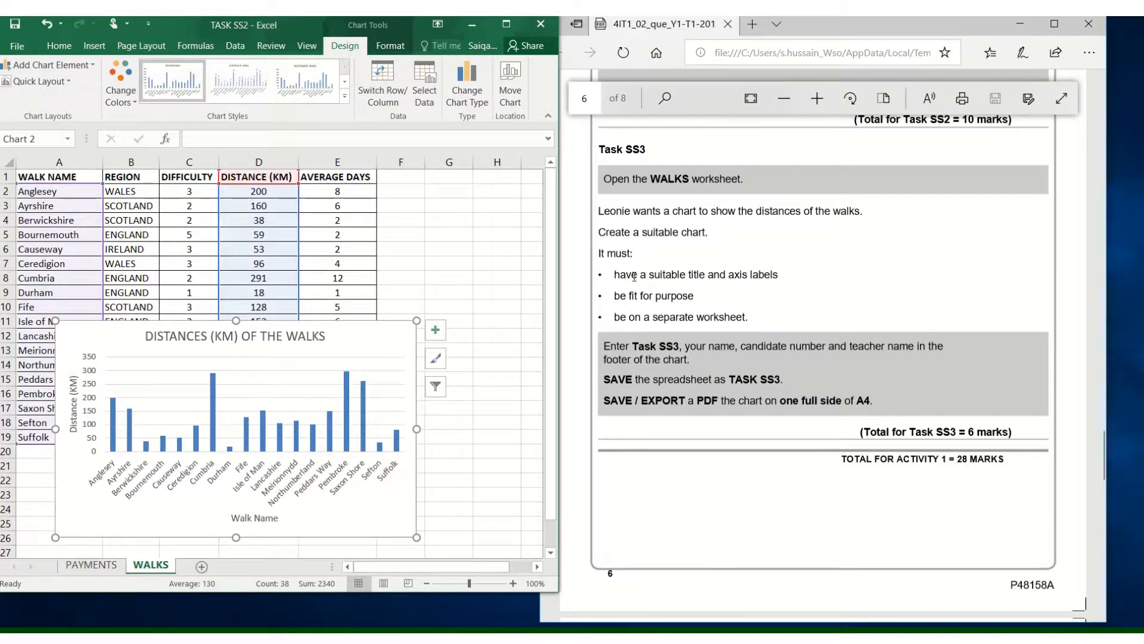
- Review the title, axis label and fit-for-purpose requirements in the PDF and check the chart against them, shifting it up over the data
left_click_drag(634, 278, 781, 277)
left_click(755, 287)
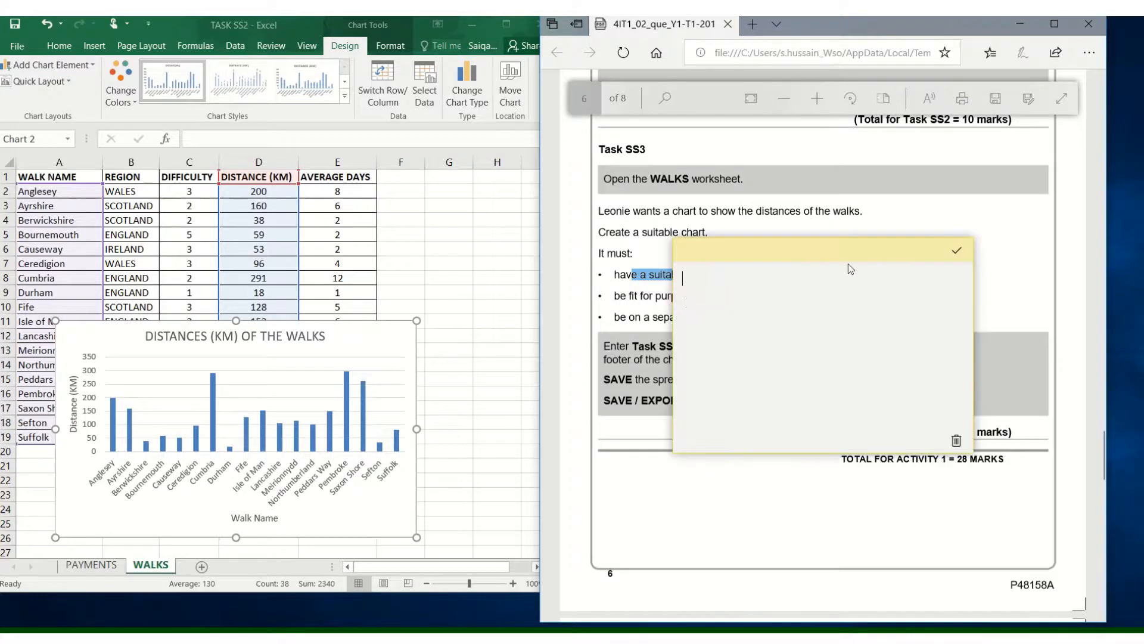
left_click(956, 440)
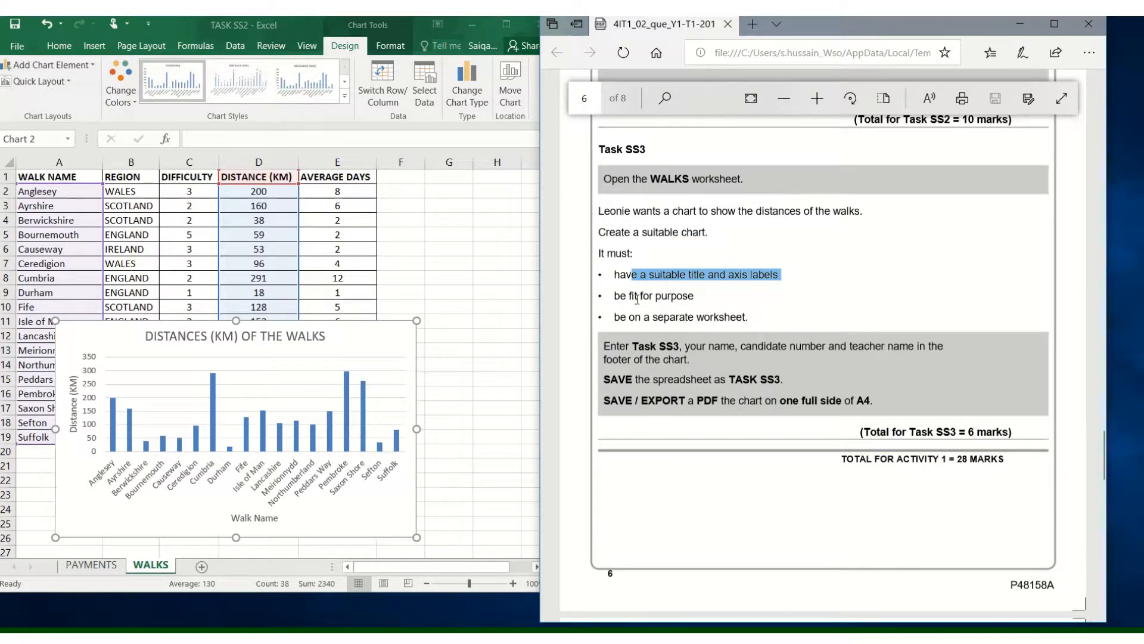
left_click_drag(615, 296, 695, 296)
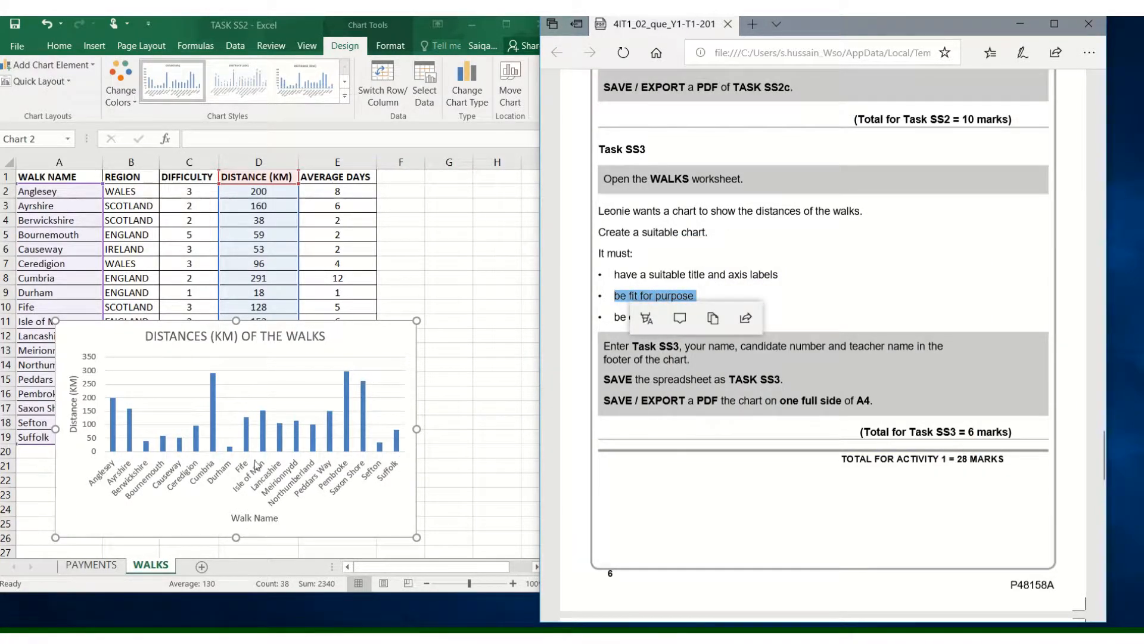
left_click(352, 340)
left_click_drag(381, 338, 442, 239)
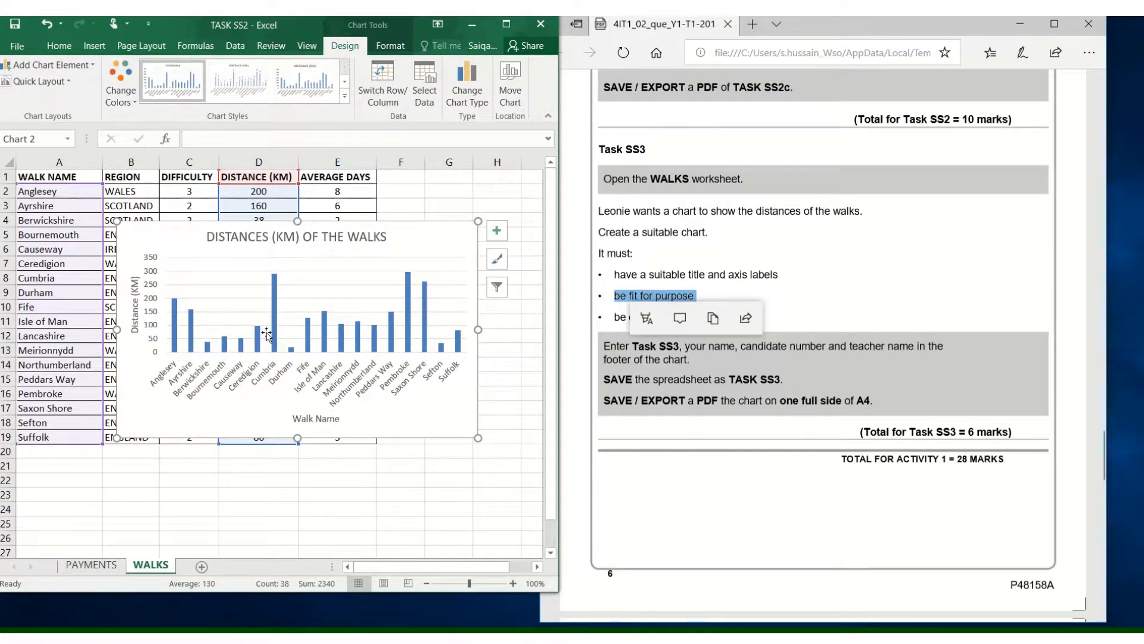
mouse_move(274, 279)
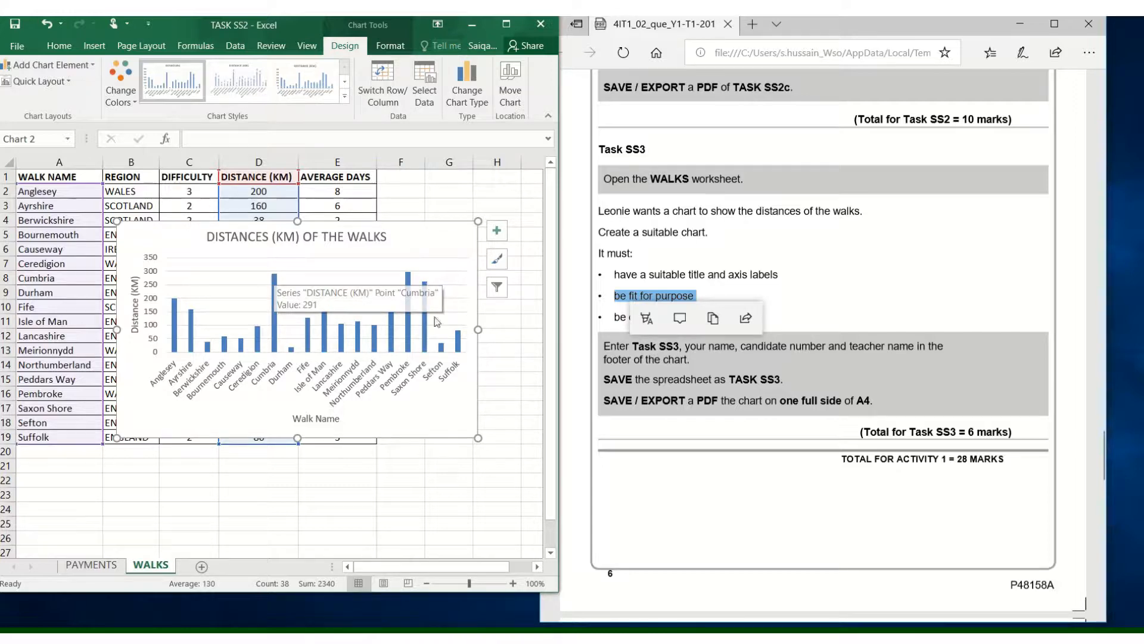
left_click(824, 291)
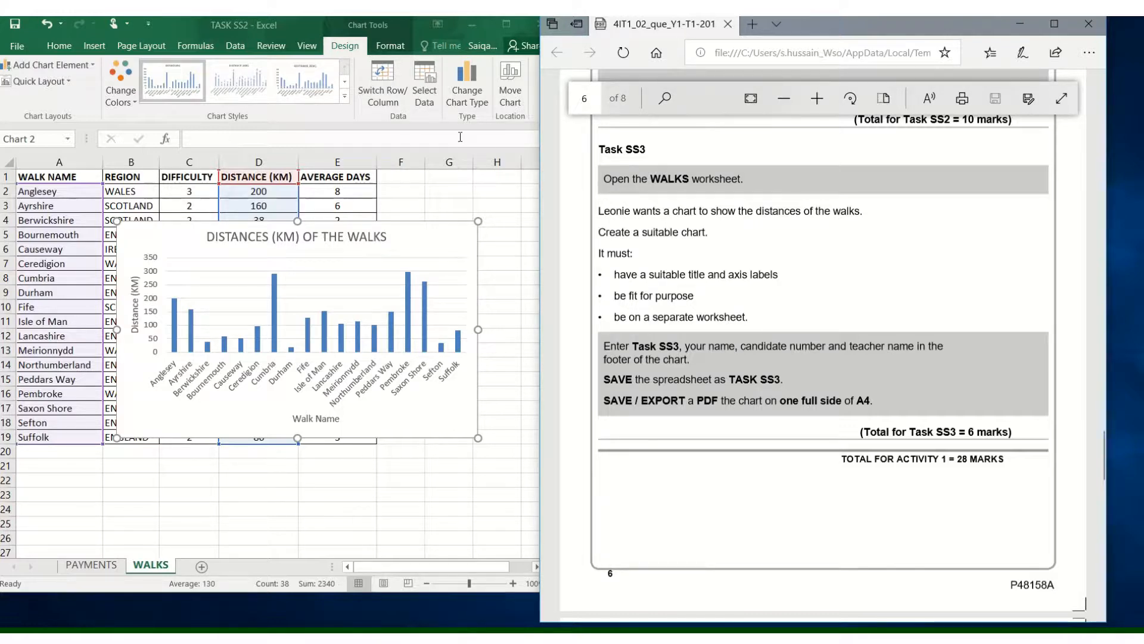
- Maximize the workbook window and move the walks chart to a new sheet, keeping the suggested sheet name
double_click(266, 27)
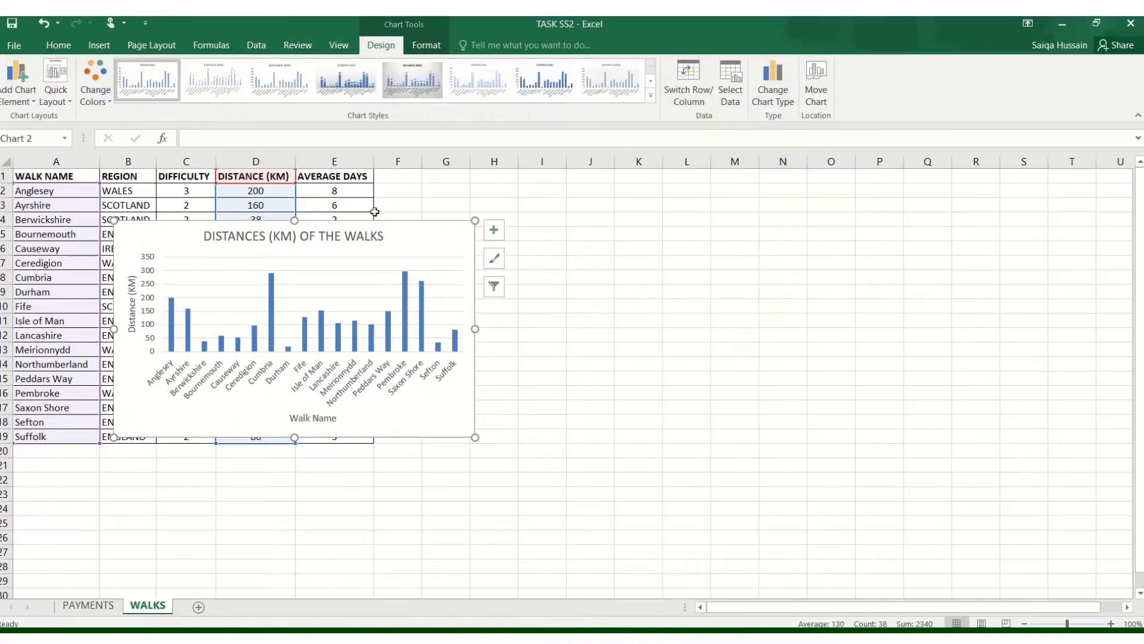
right_click(423, 241)
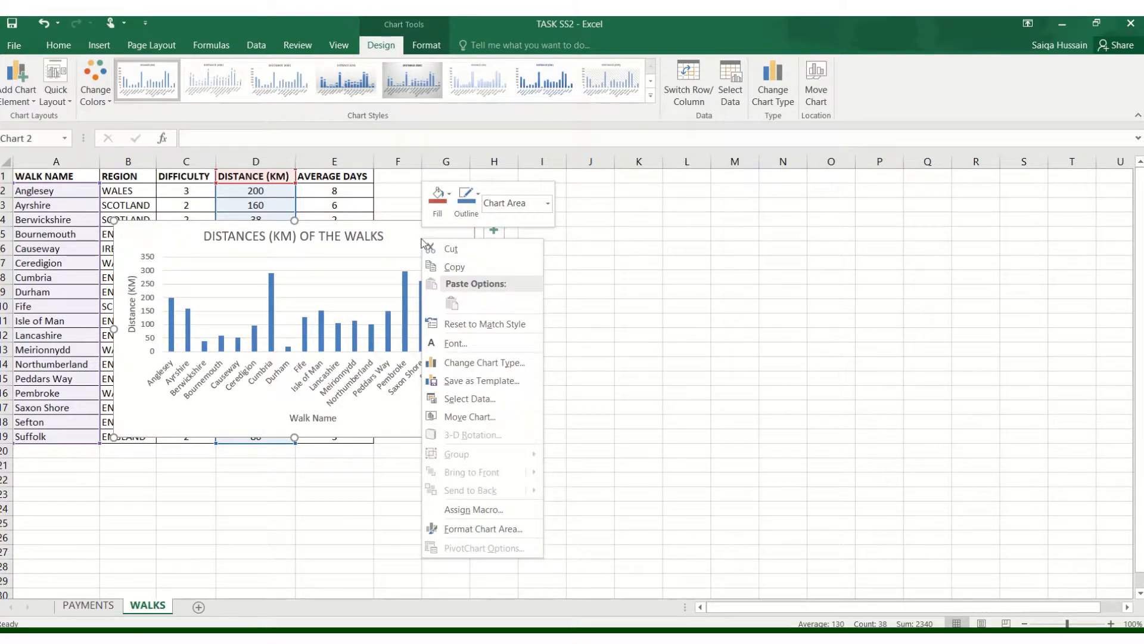
left_click(484, 422)
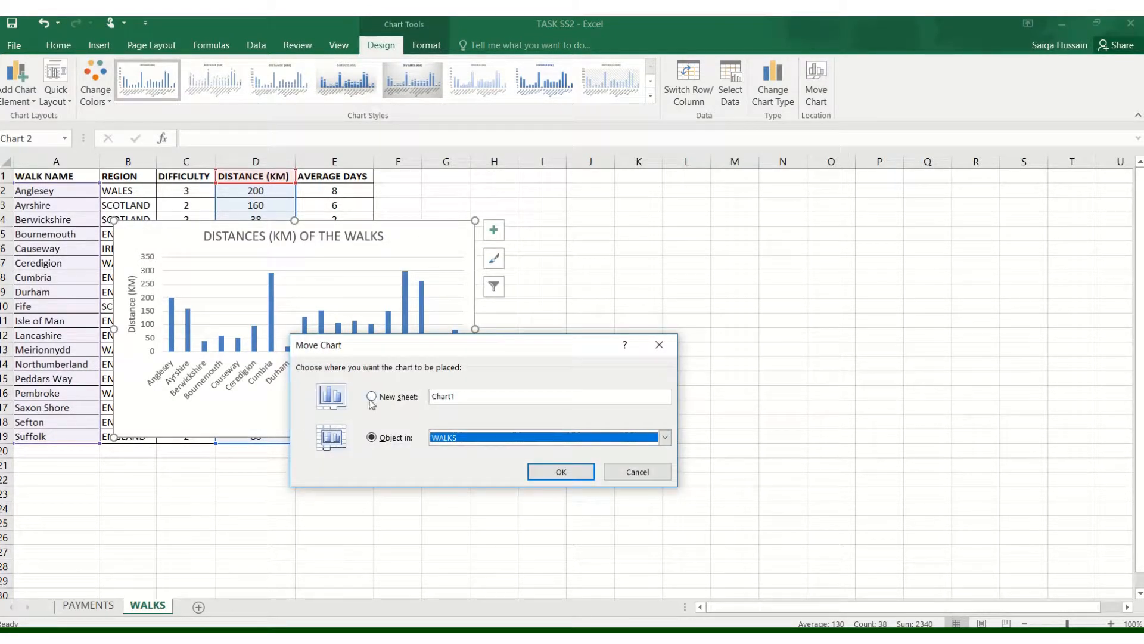
left_click(371, 398)
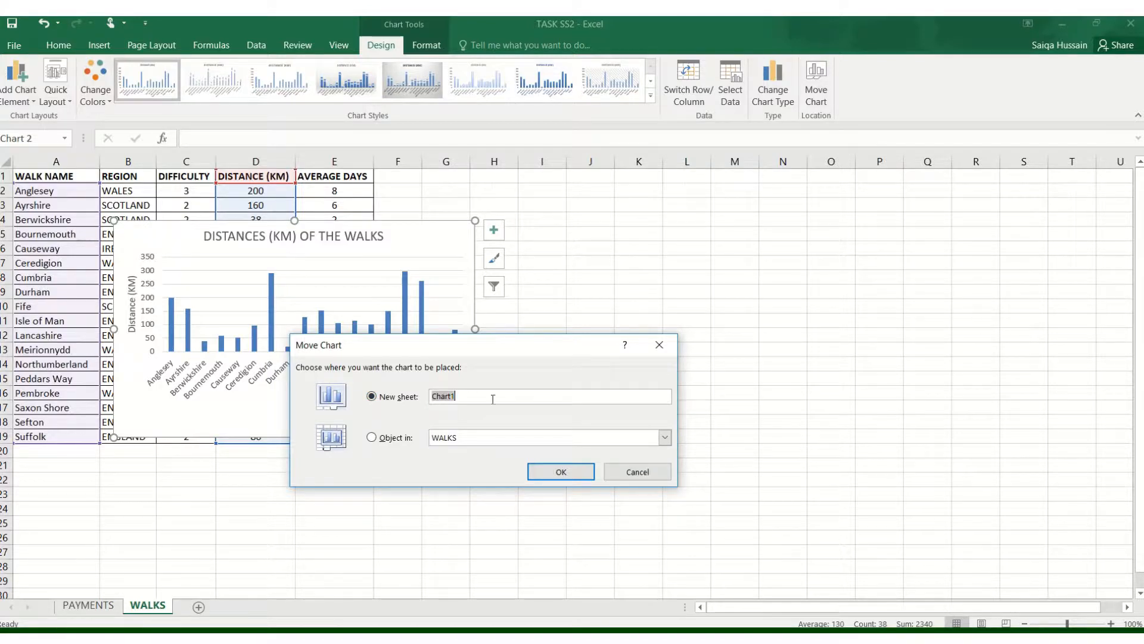
left_click(575, 472)
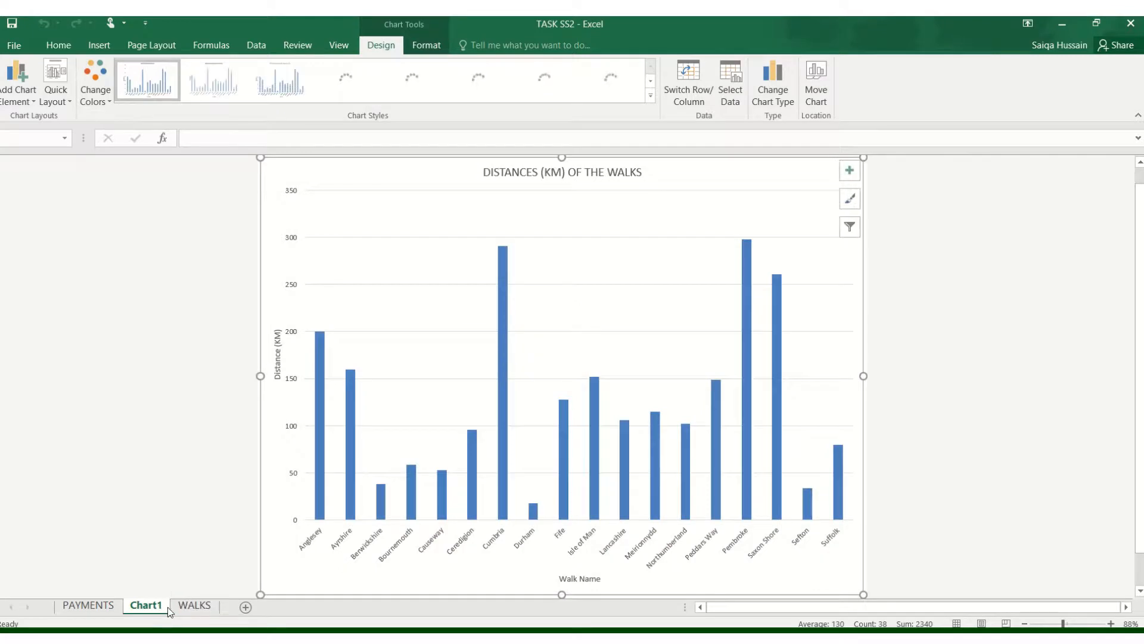
- Place the chart sheet after the WALKS sheet, and look through the workbook's sheets before returning to the chart
mouse_move(143, 612)
left_mouse_down()
mouse_move(224, 606)
mouse_move(66, 606)
mouse_move(220, 598)
left_mouse_up()
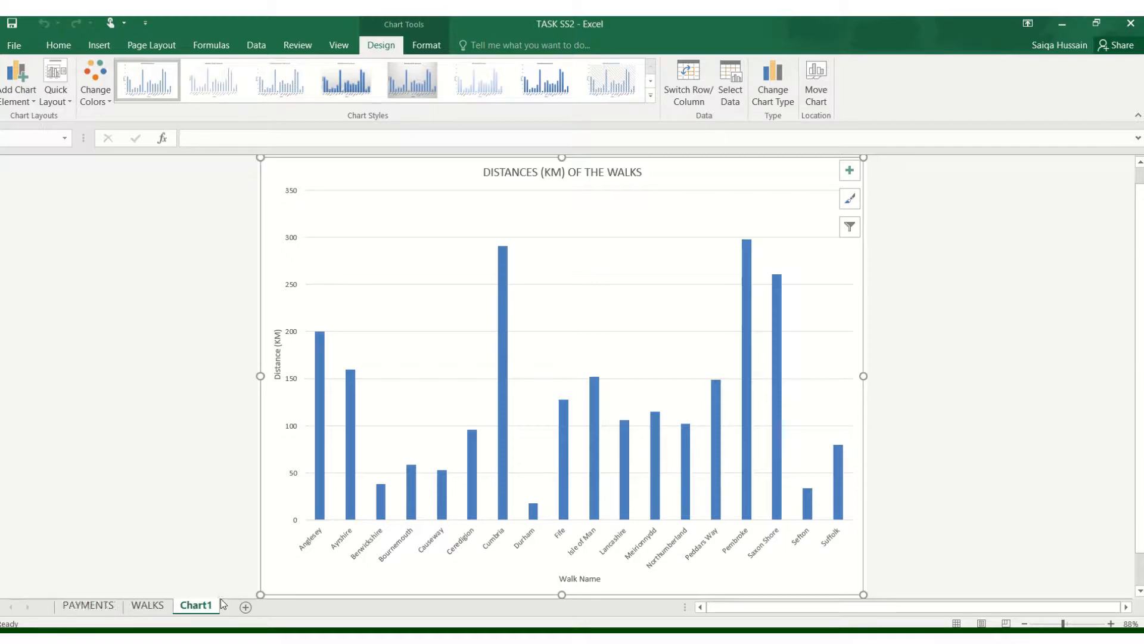
left_click(87, 609)
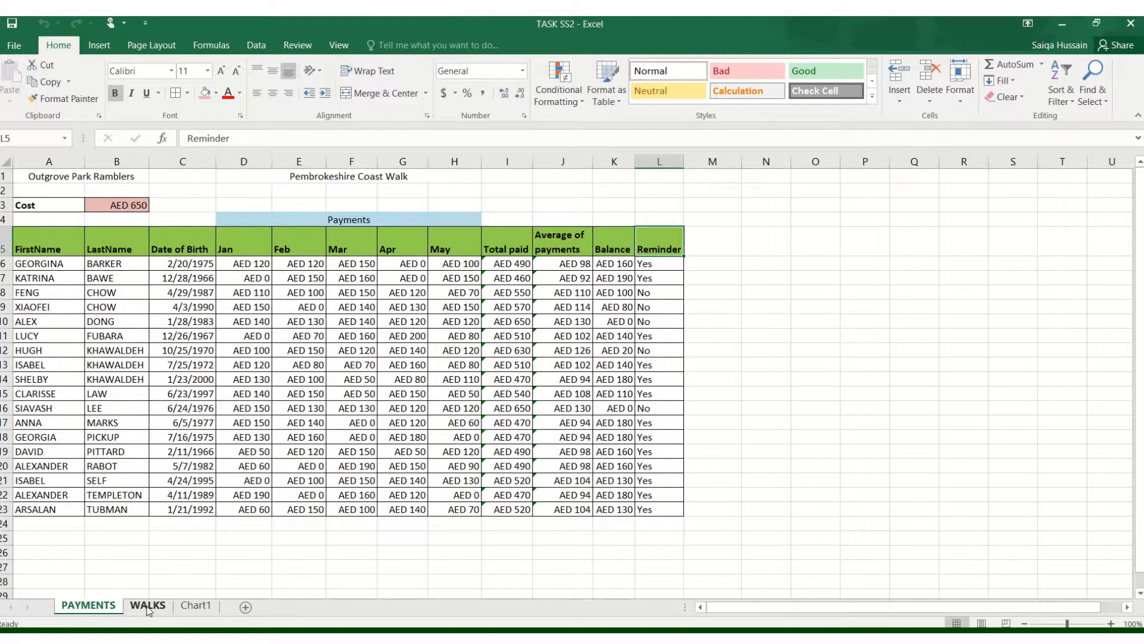
left_click(148, 606)
left_click(195, 607)
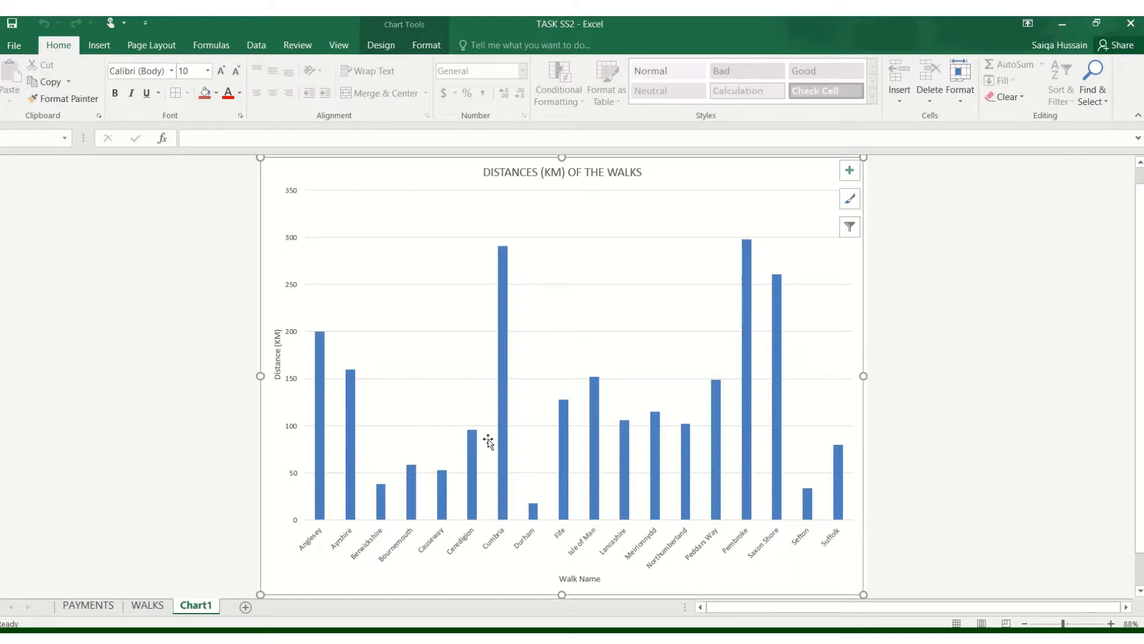
- Switch to the PDF to read the Task SS3 footer, saving and PDF export instructions, and return to the workbook
key("alt+Tab")
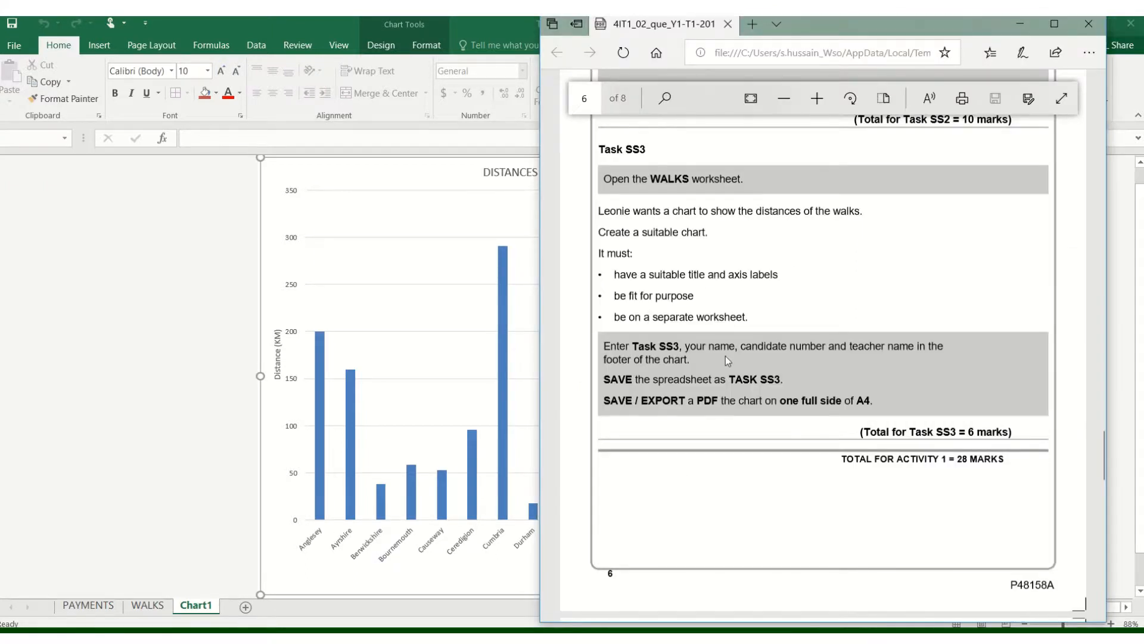
left_click_drag(603, 346, 949, 349)
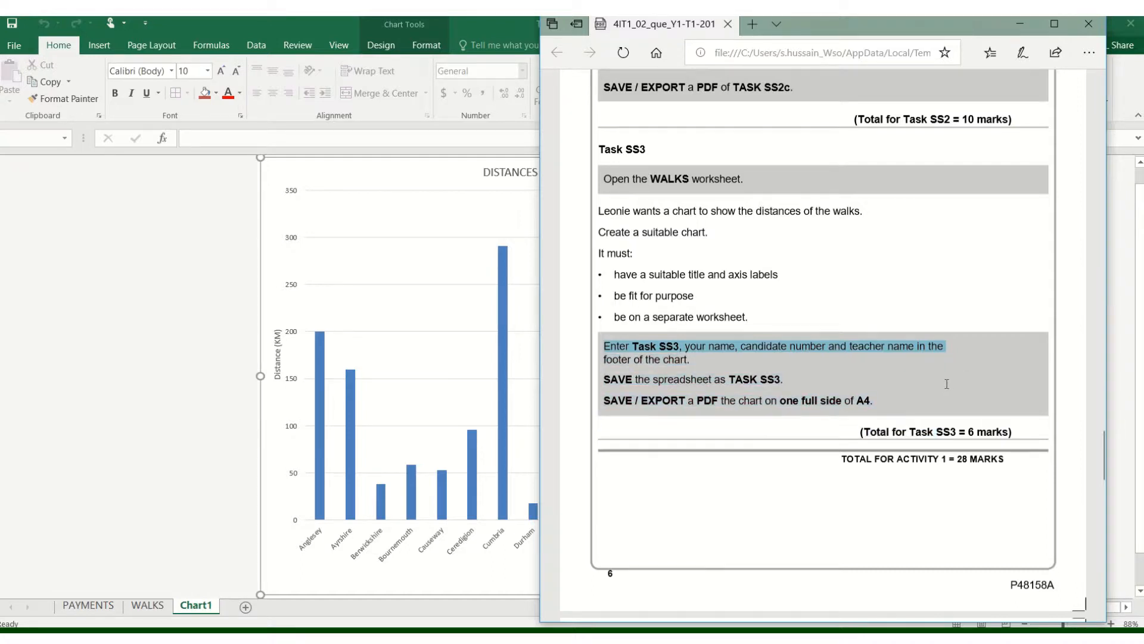
left_click(774, 381)
scroll(756, 385, "up", 1)
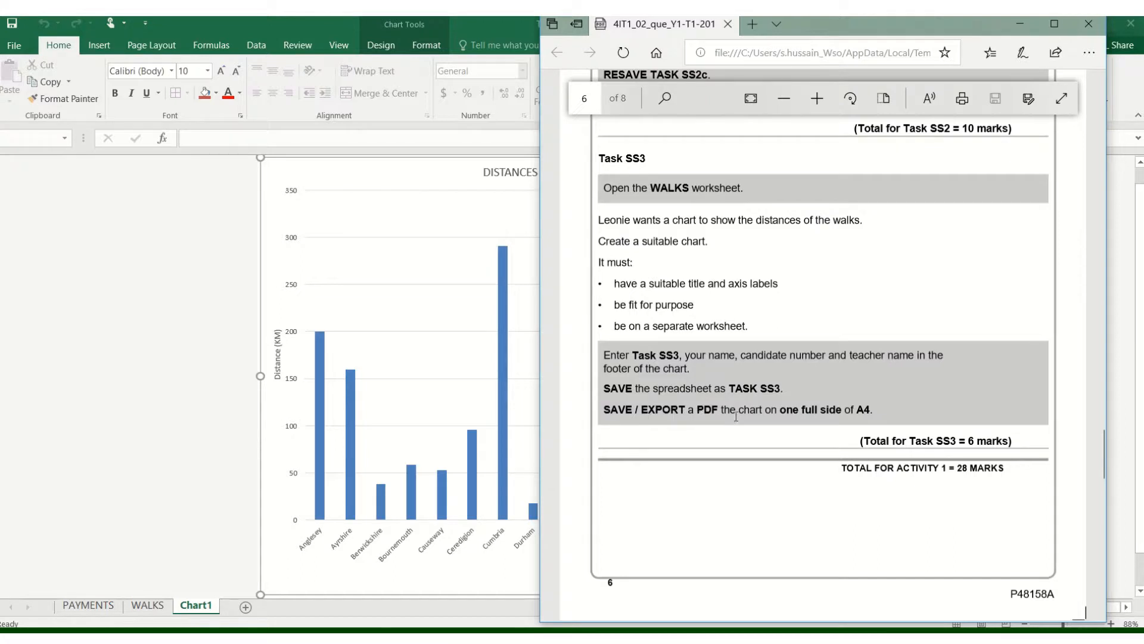
left_click(56, 334)
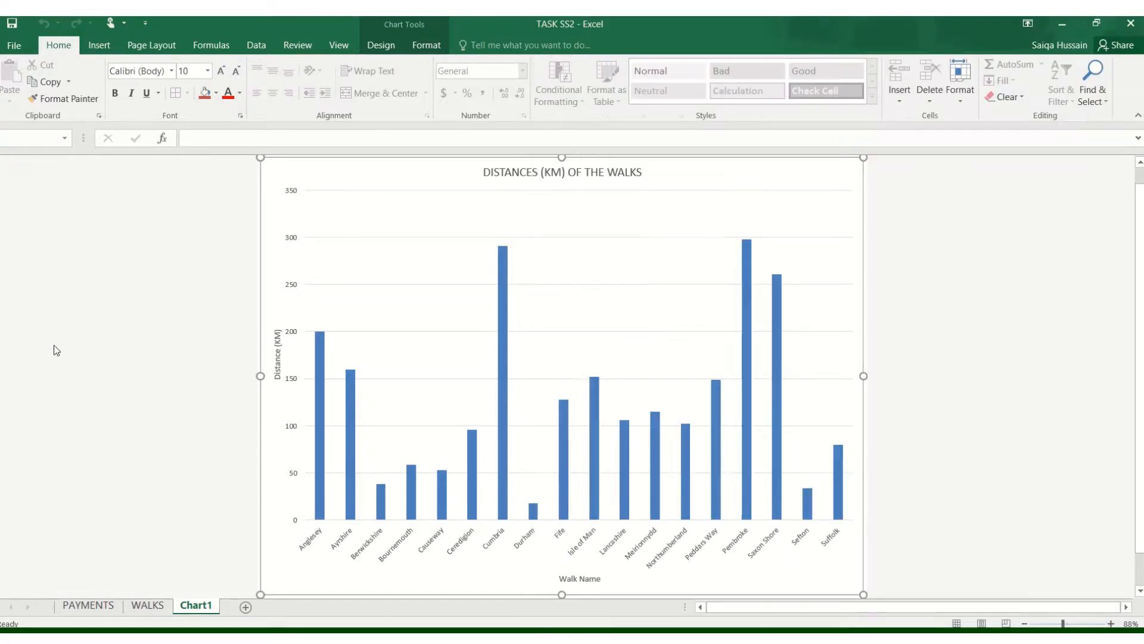
left_click(29, 50)
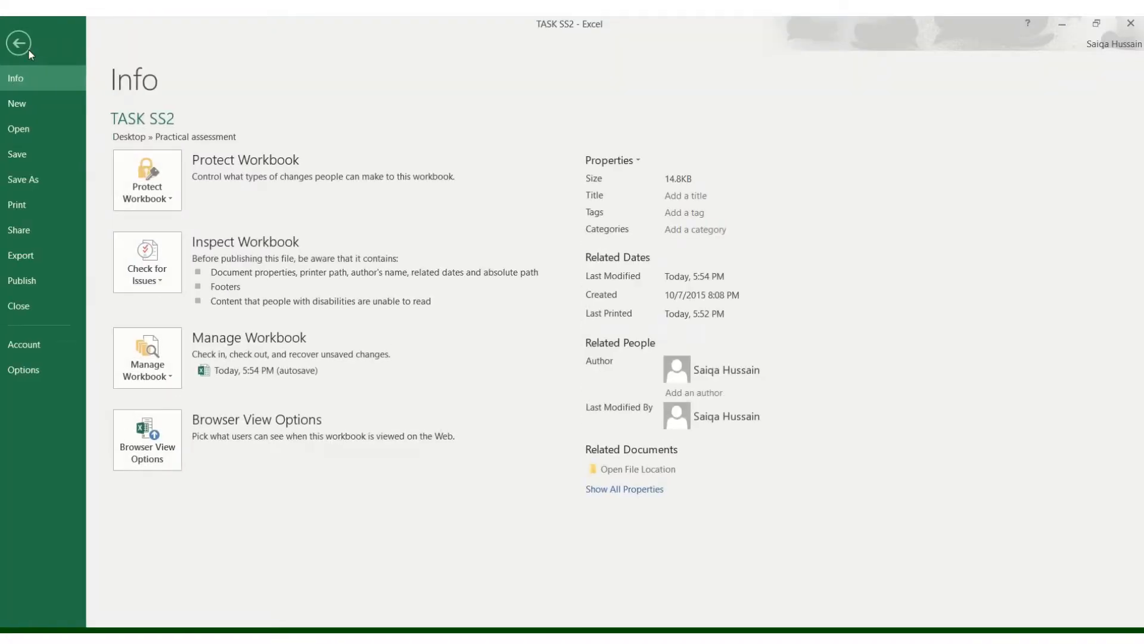
left_click(20, 43)
left_click(100, 45)
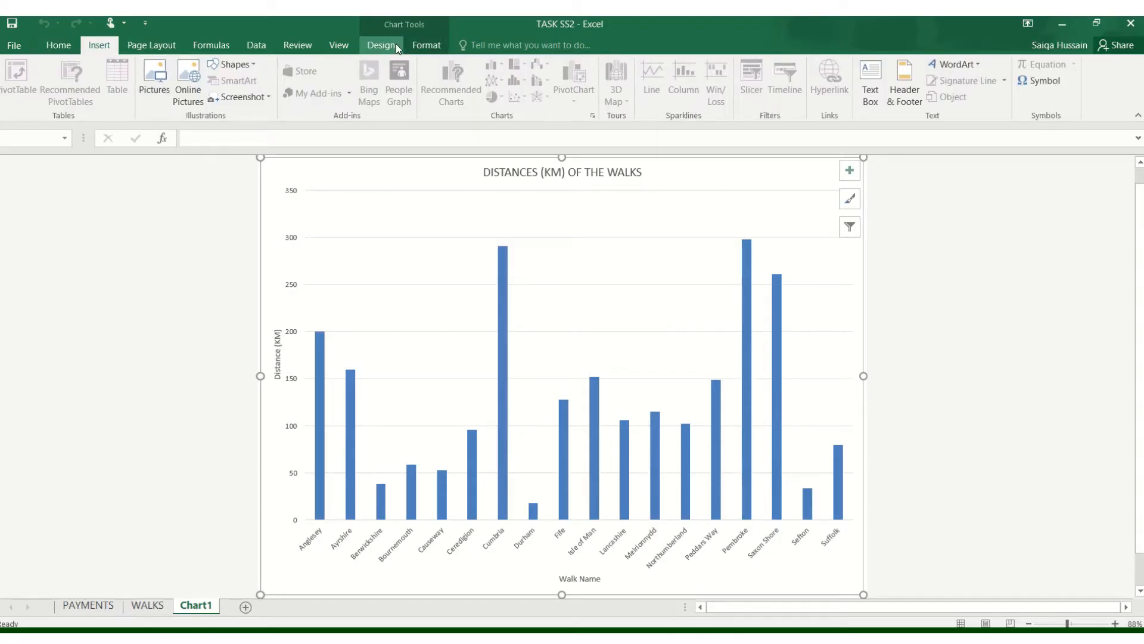
left_click(234, 222)
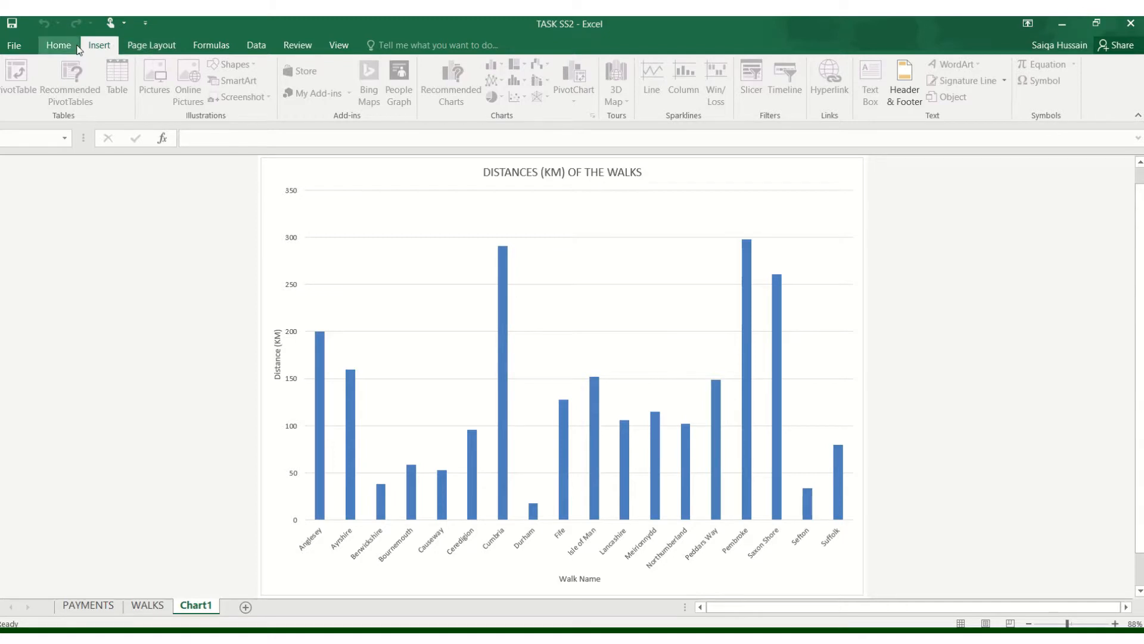
left_click(899, 88)
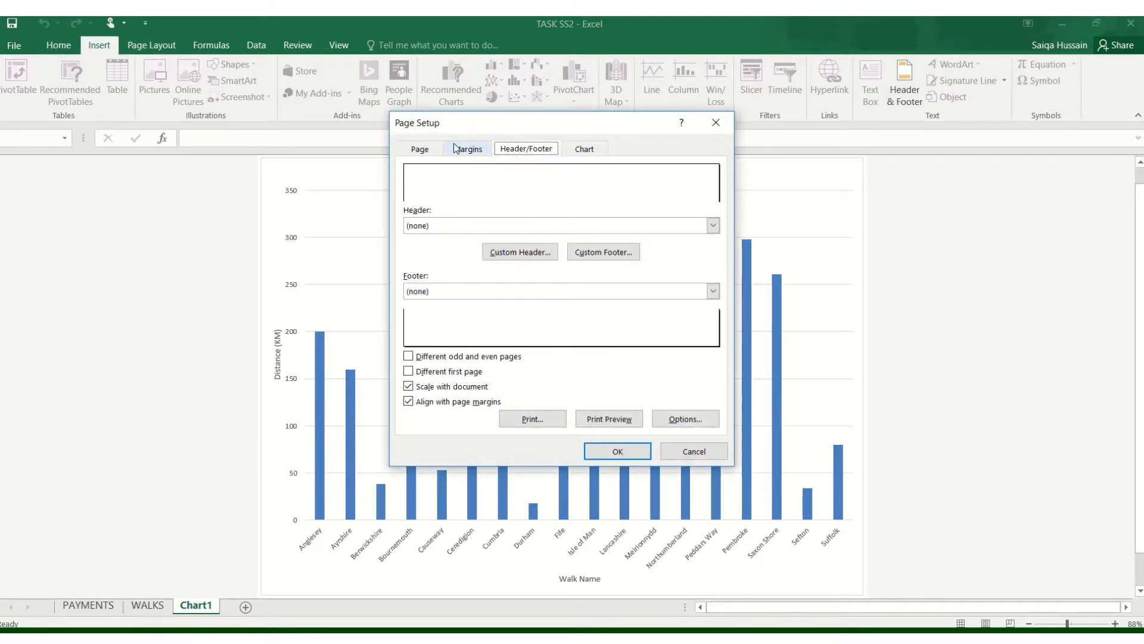
left_click(696, 453)
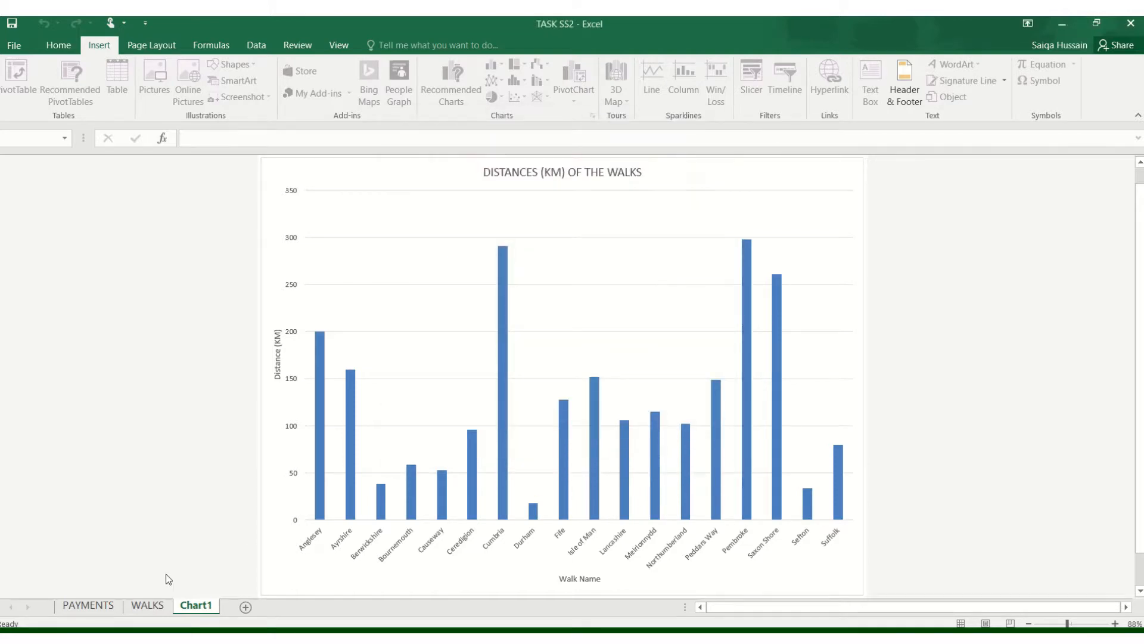
- Change the task name in the PAYMENTS sheet's footer to TASK SS3 and return the sheet to Normal view
left_click(96, 606)
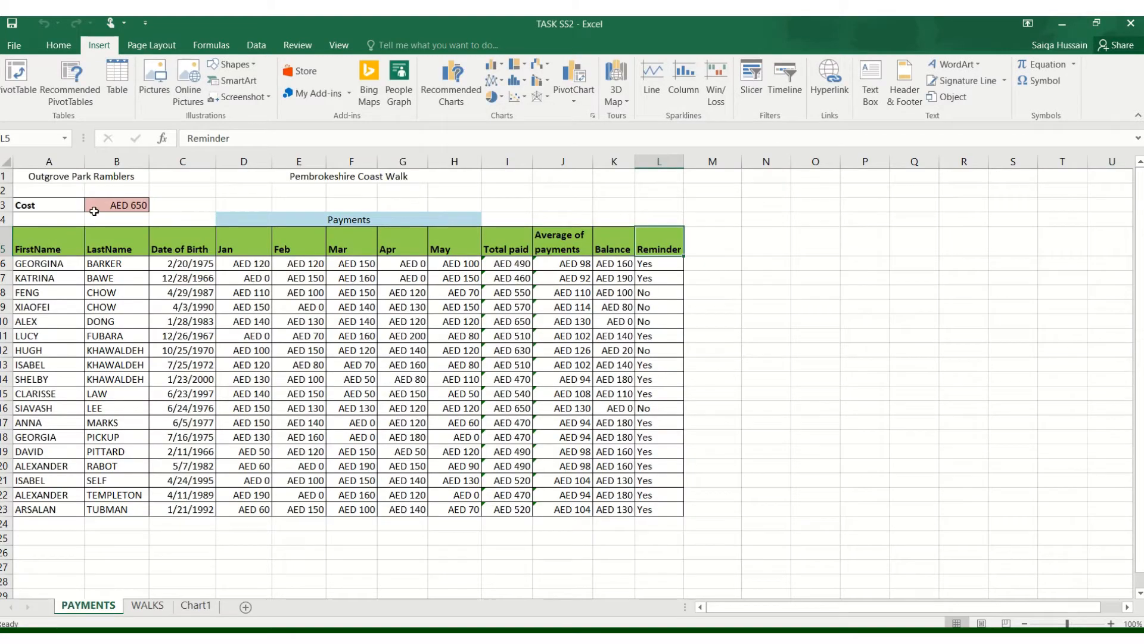
left_click(913, 98)
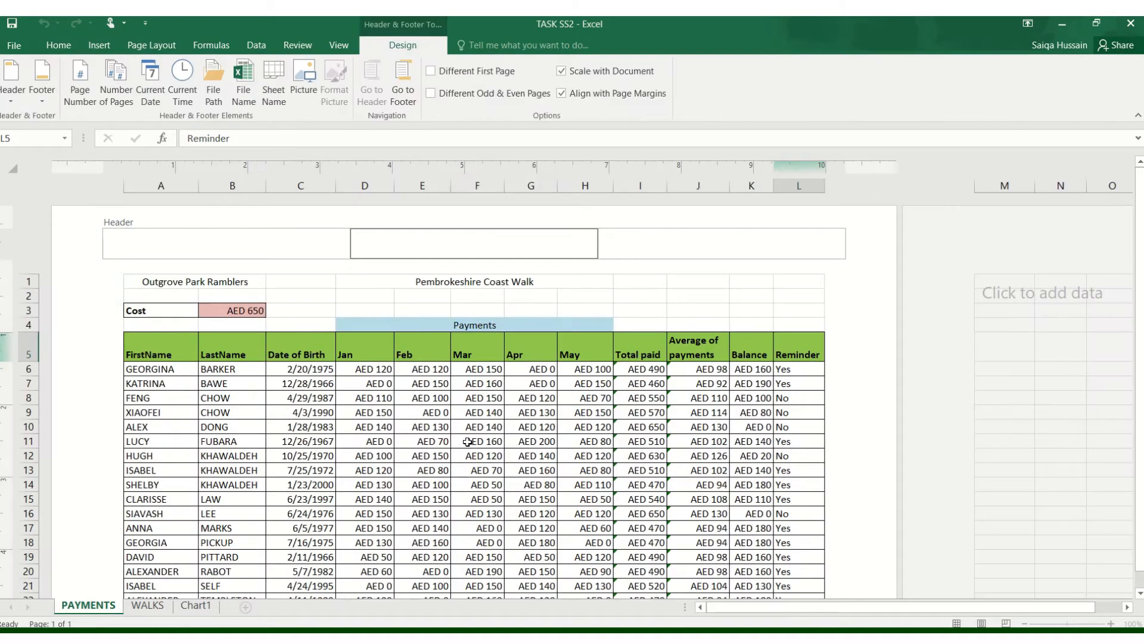
left_click(467, 441)
scroll(467, 441, "down", 5)
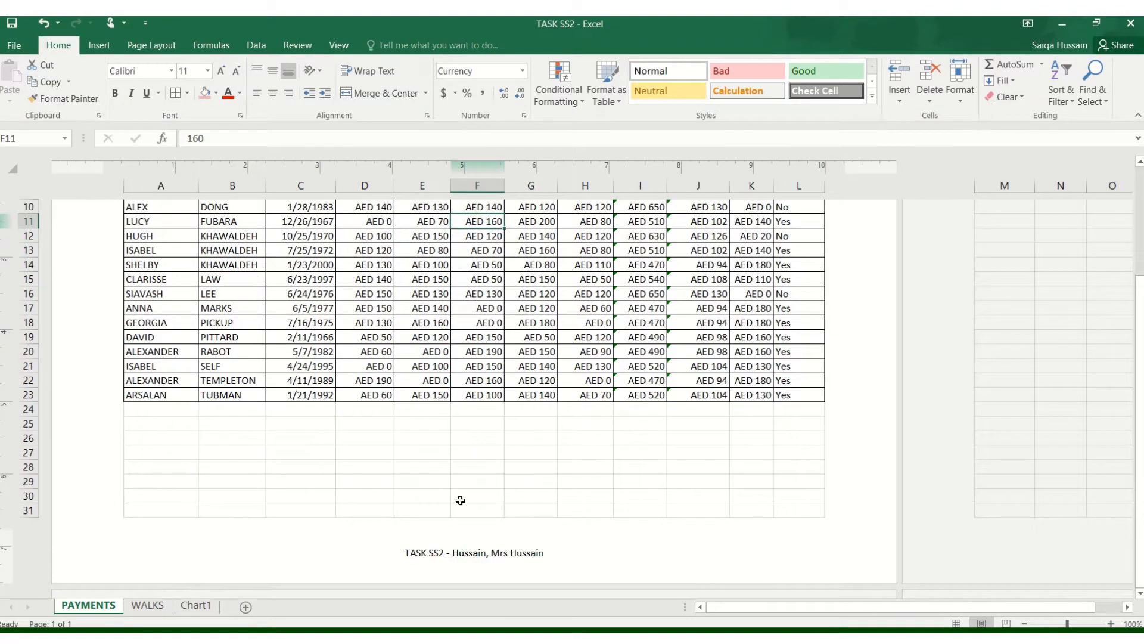
left_click(441, 553)
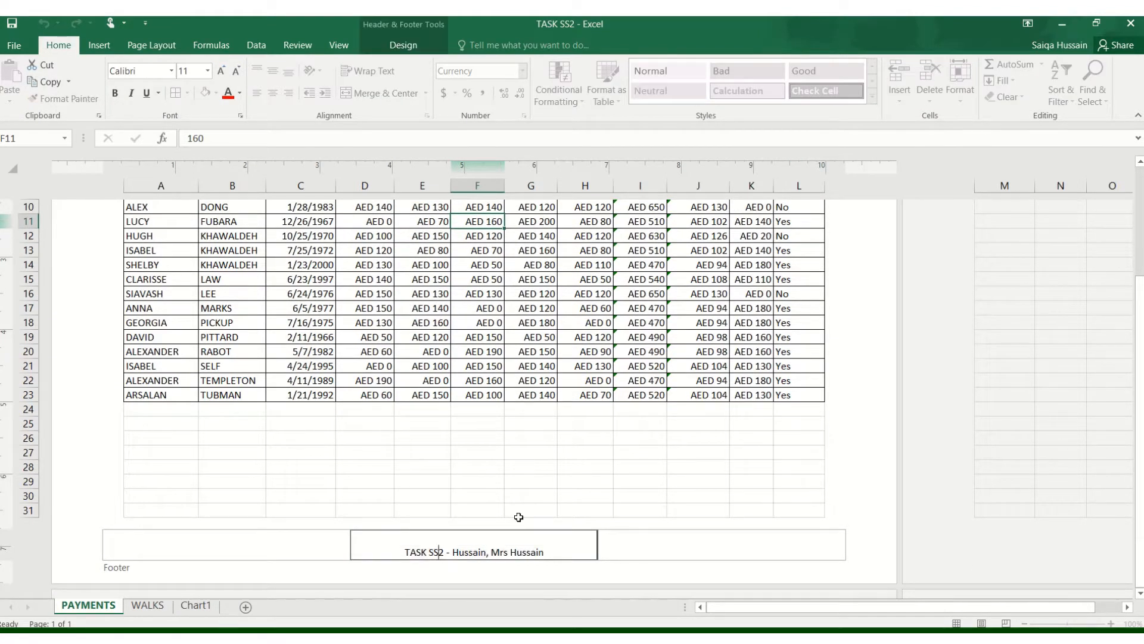
left_click(528, 476)
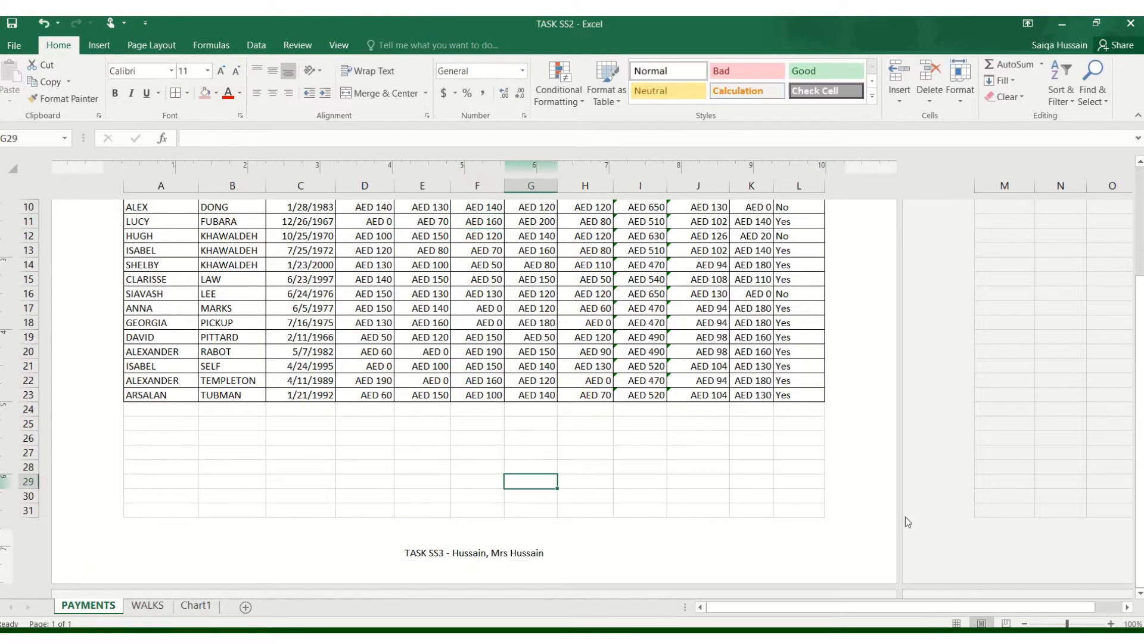
left_click(957, 622)
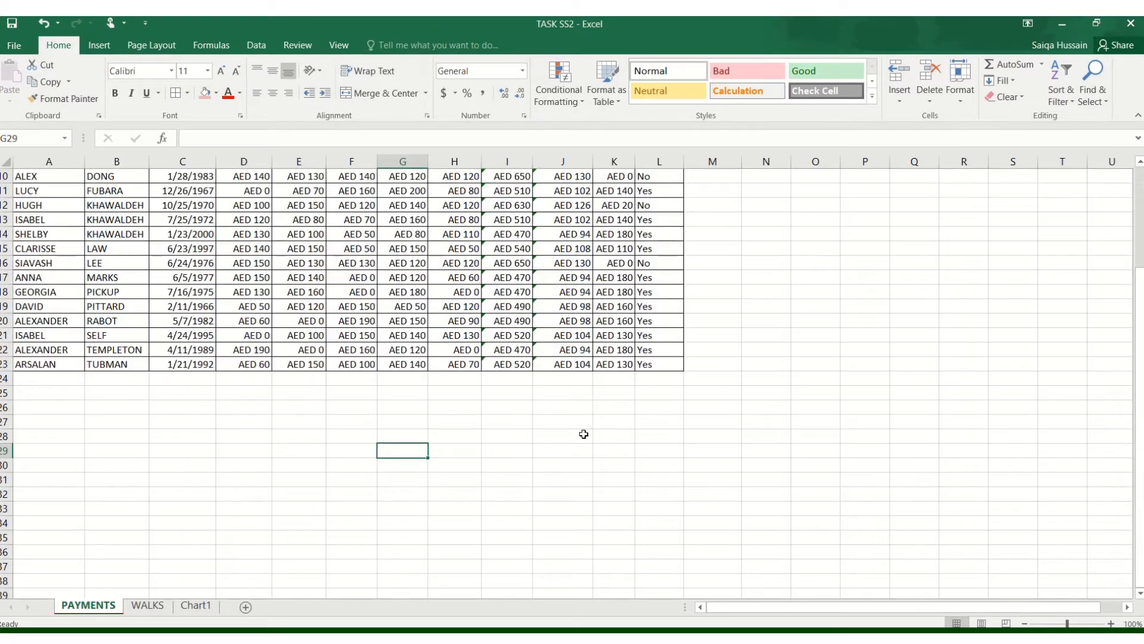
left_click(84, 452)
scroll(84, 452, "up", 3)
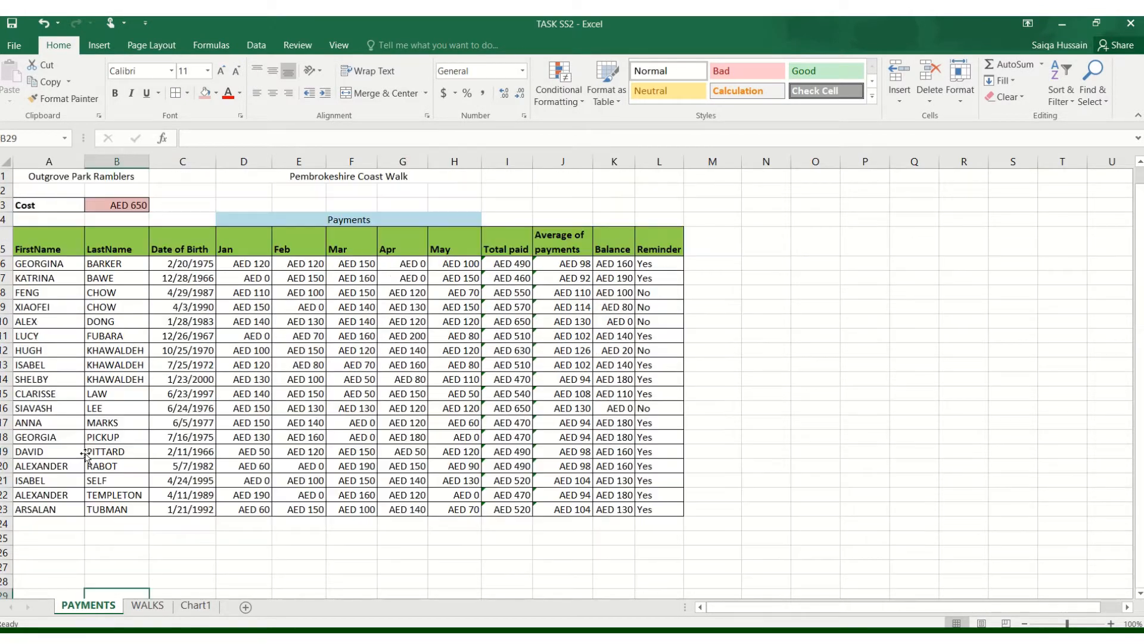
- Preview the chart sheet's printout and compare it with the Task SS3 requirements in the exam PDF, then return to Excel
left_click(145, 611)
left_click(185, 563)
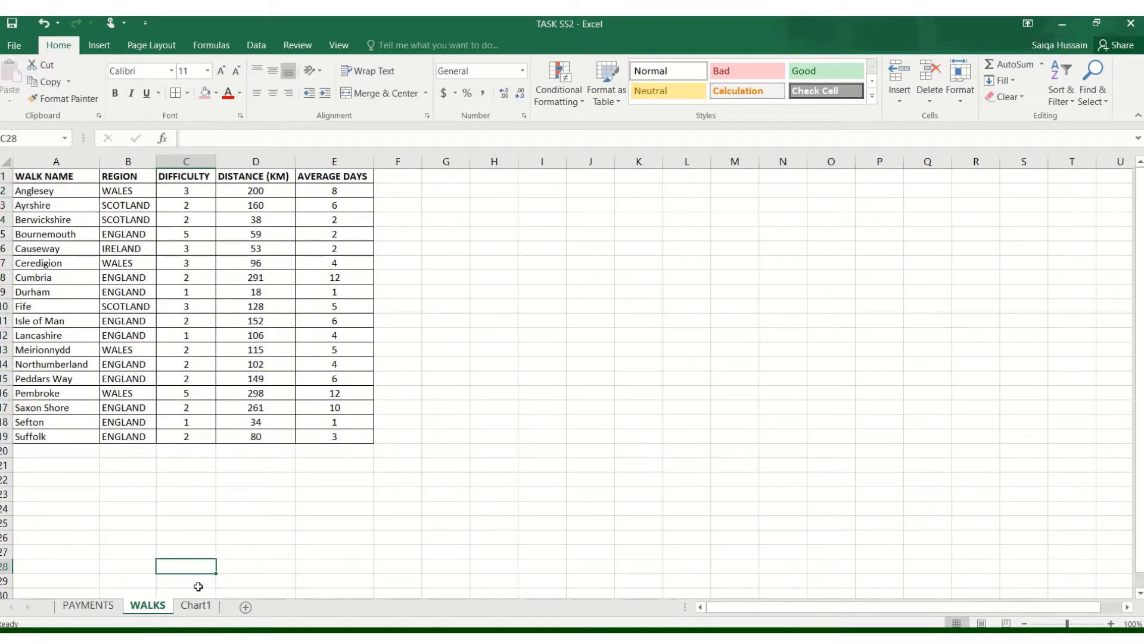
left_click(204, 609)
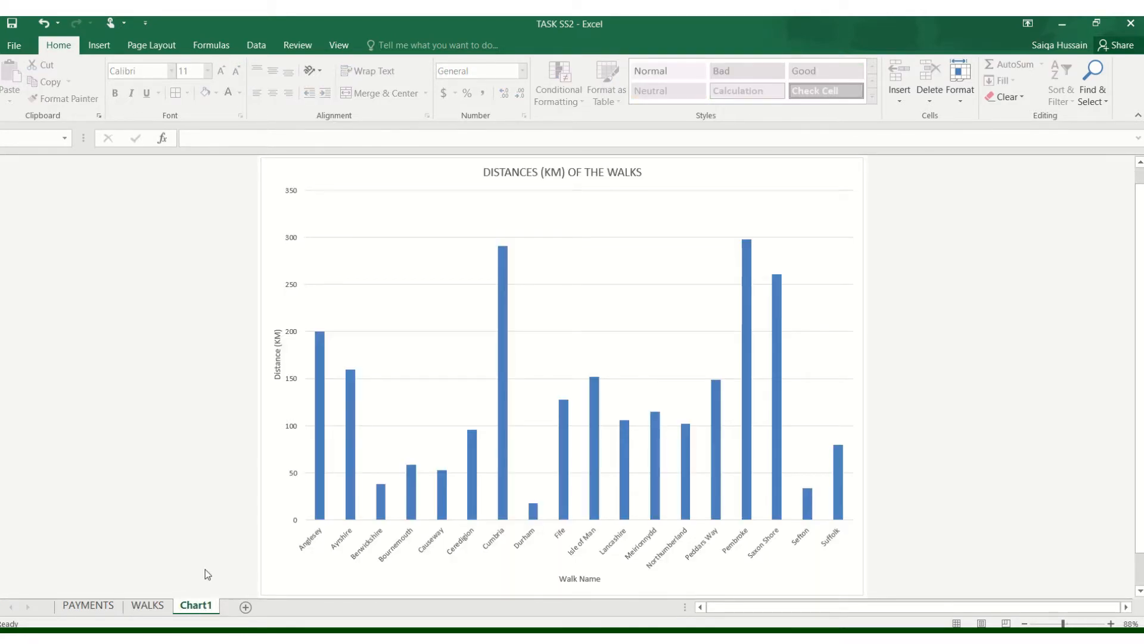
left_click(13, 45)
left_click(29, 207)
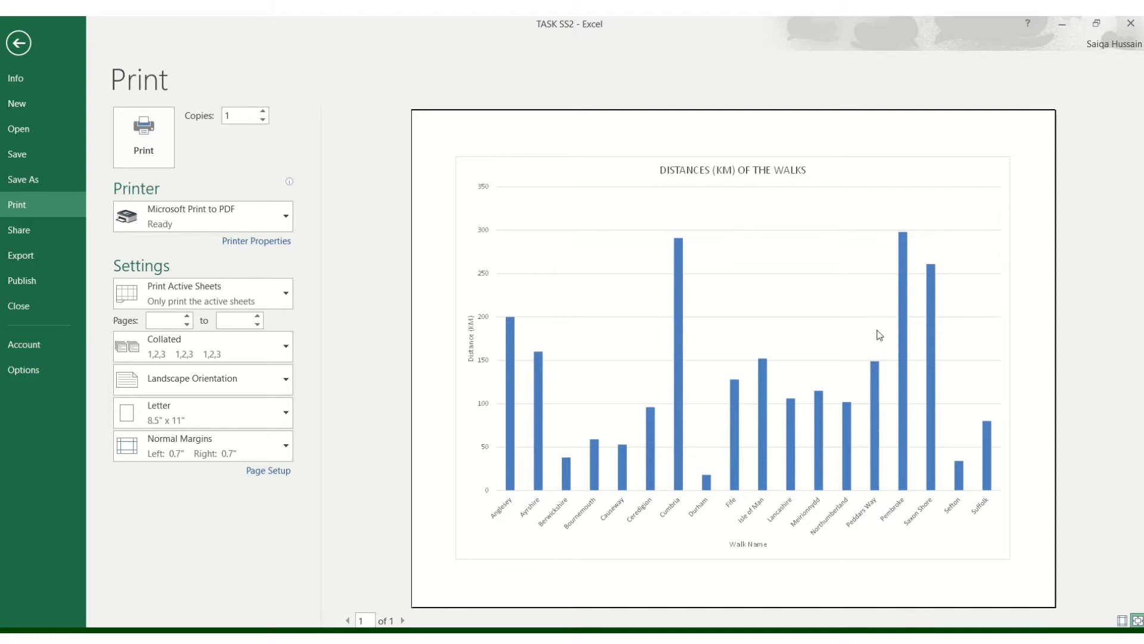
left_click(405, 638)
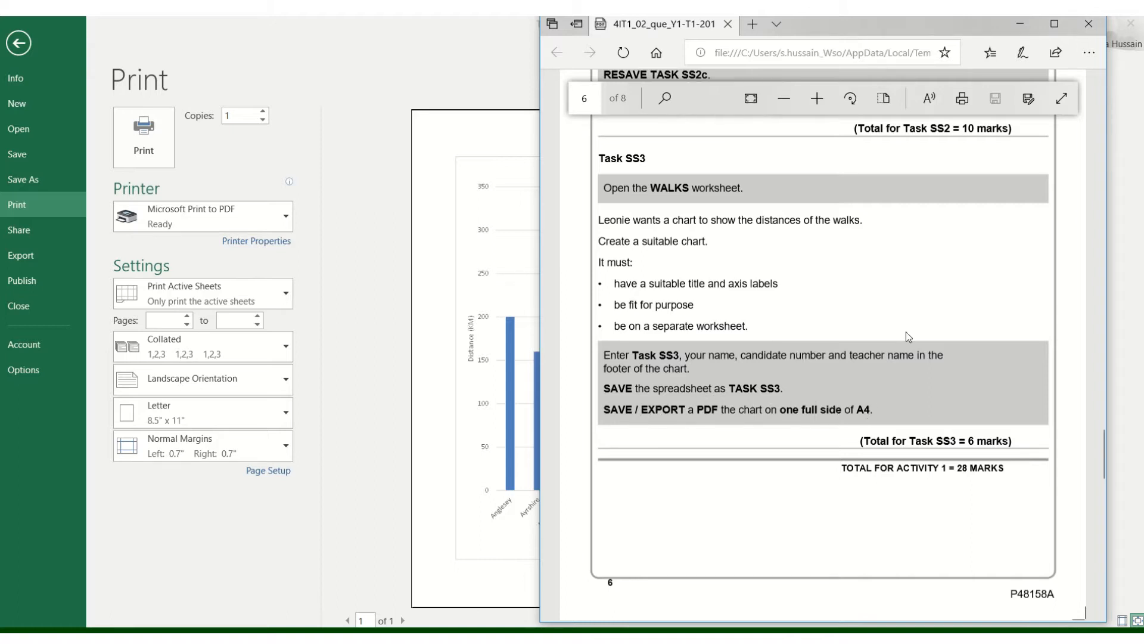
left_click(1021, 25)
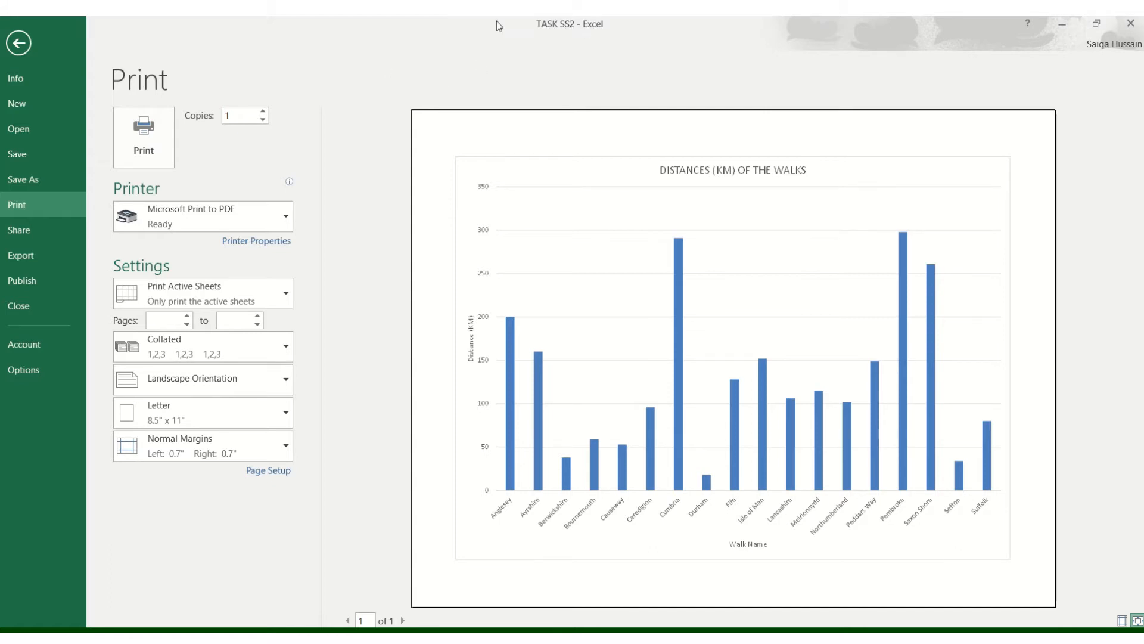
- Save the workbook as TASK SS3 in the Practical assessment folder
left_click(60, 178)
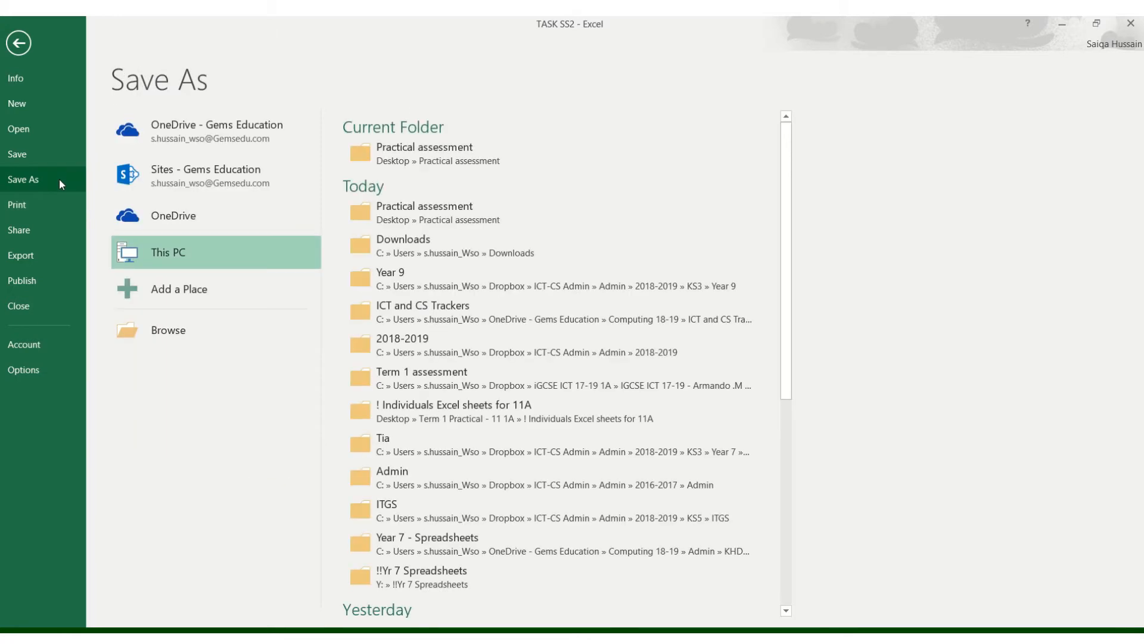
left_click(385, 155)
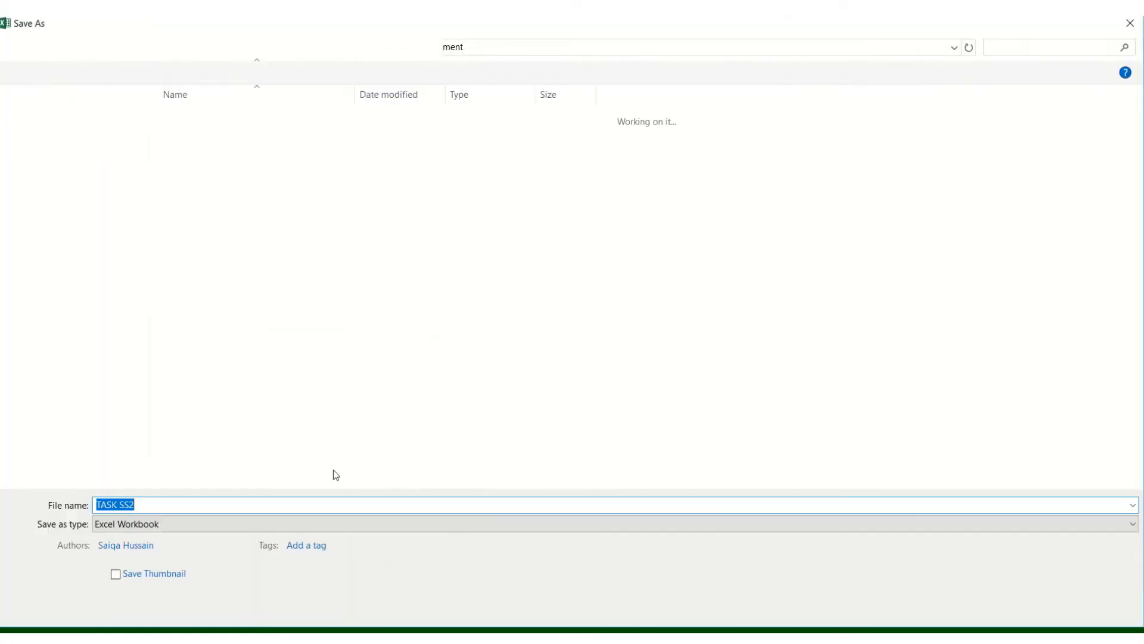
key("BackSpace")
type("3")
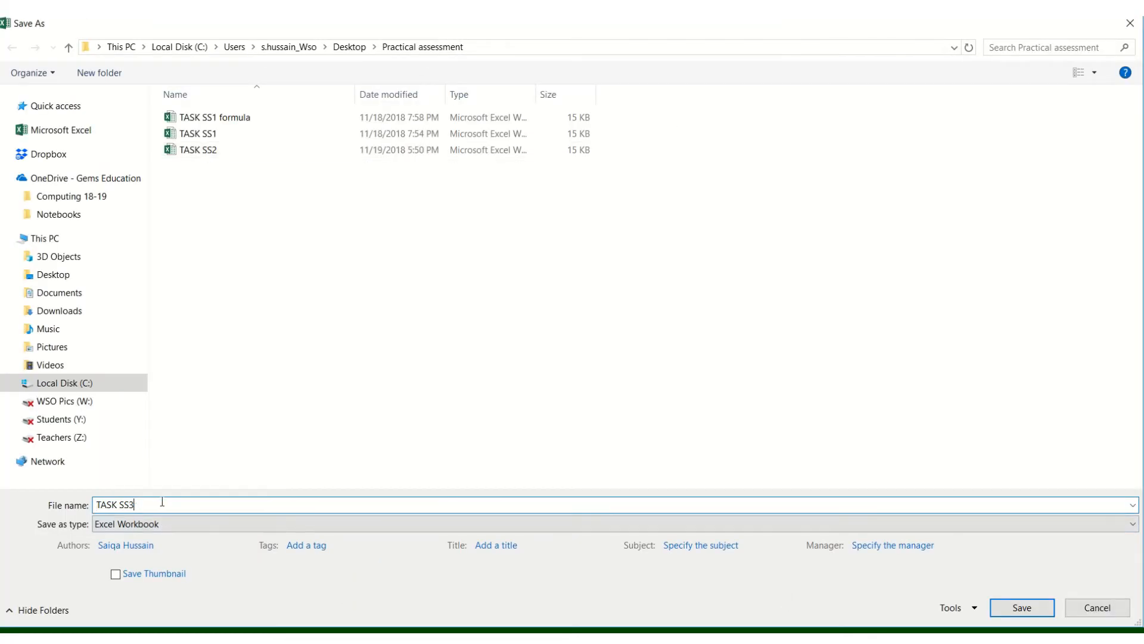
left_click(1020, 610)
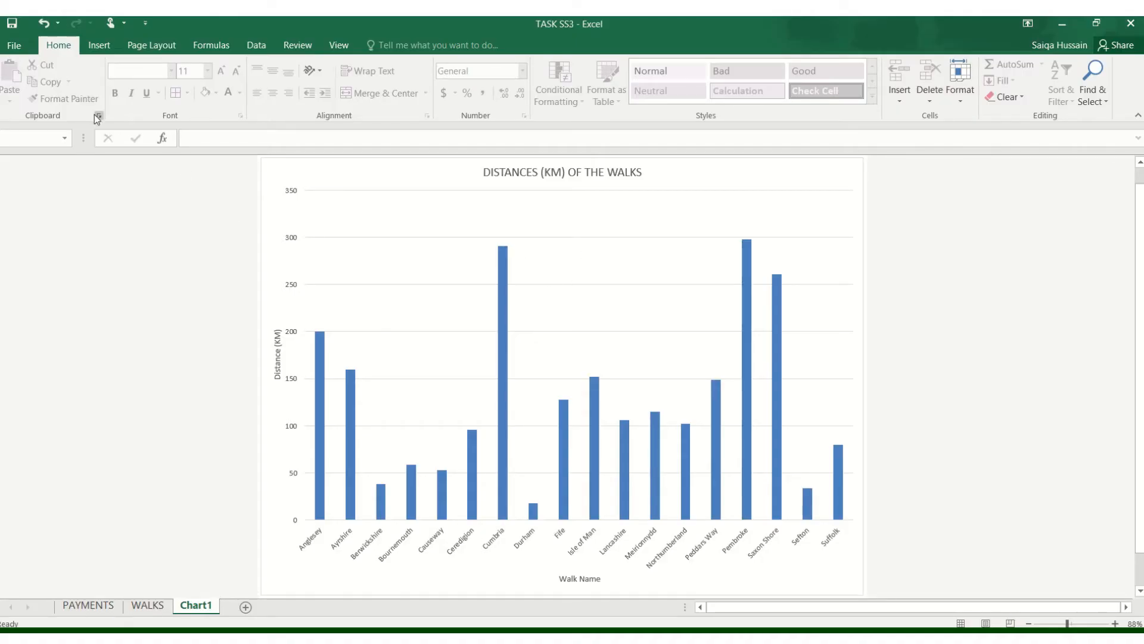
- Print the chart sheet with Microsoft Print to PDF, saving the output as TASK SS3 in the Practical assessment folder
left_click(18, 45)
left_click(40, 188)
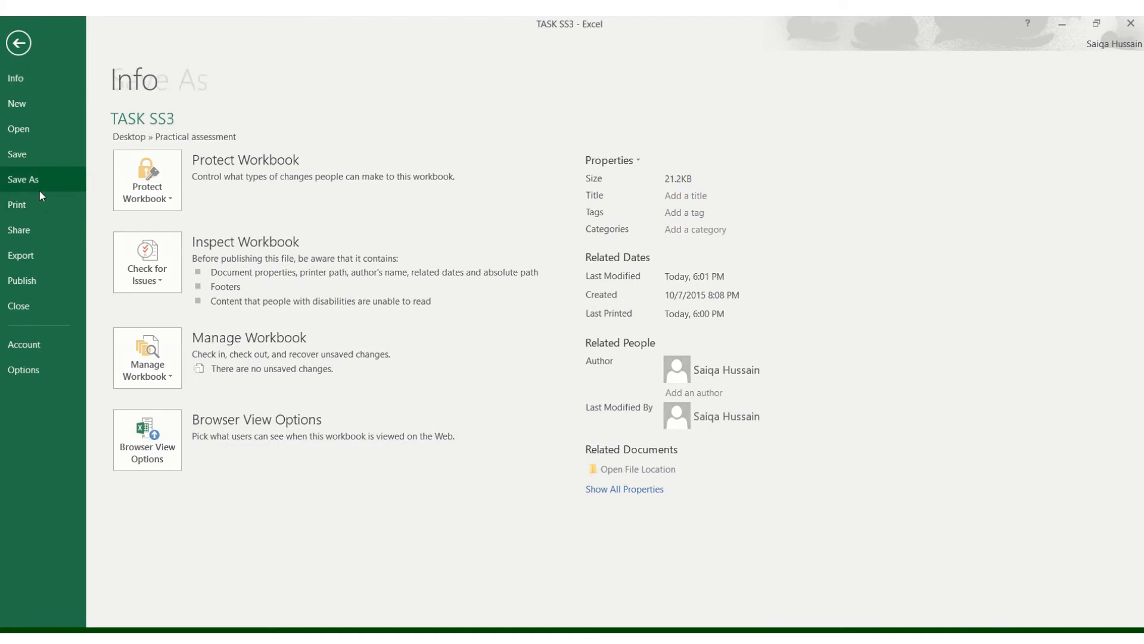
left_click(29, 202)
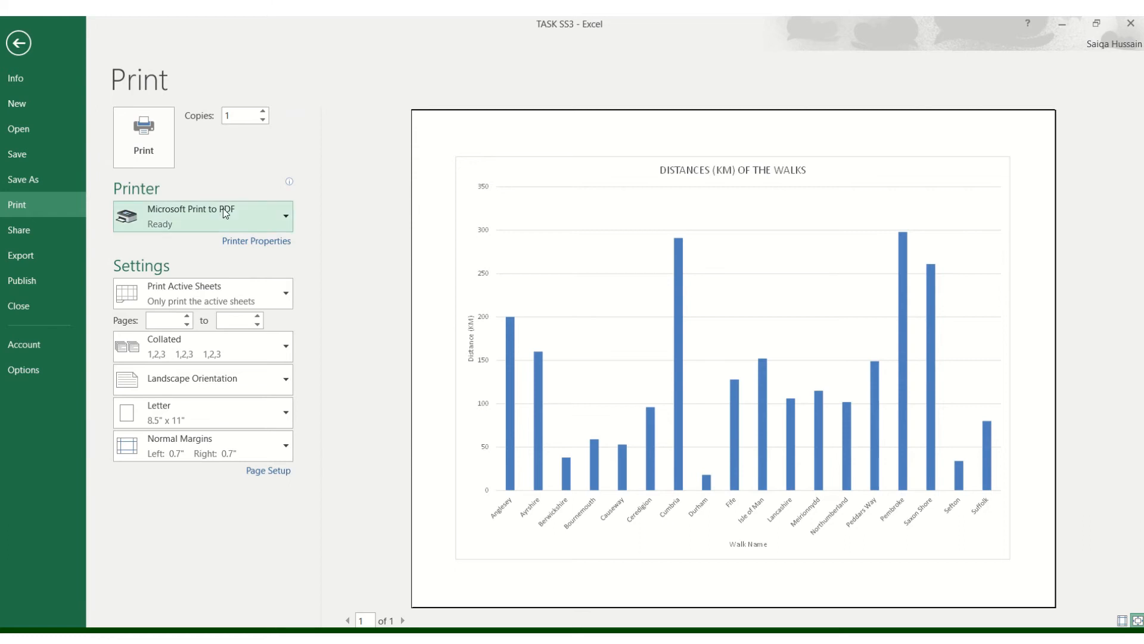
left_click(143, 133)
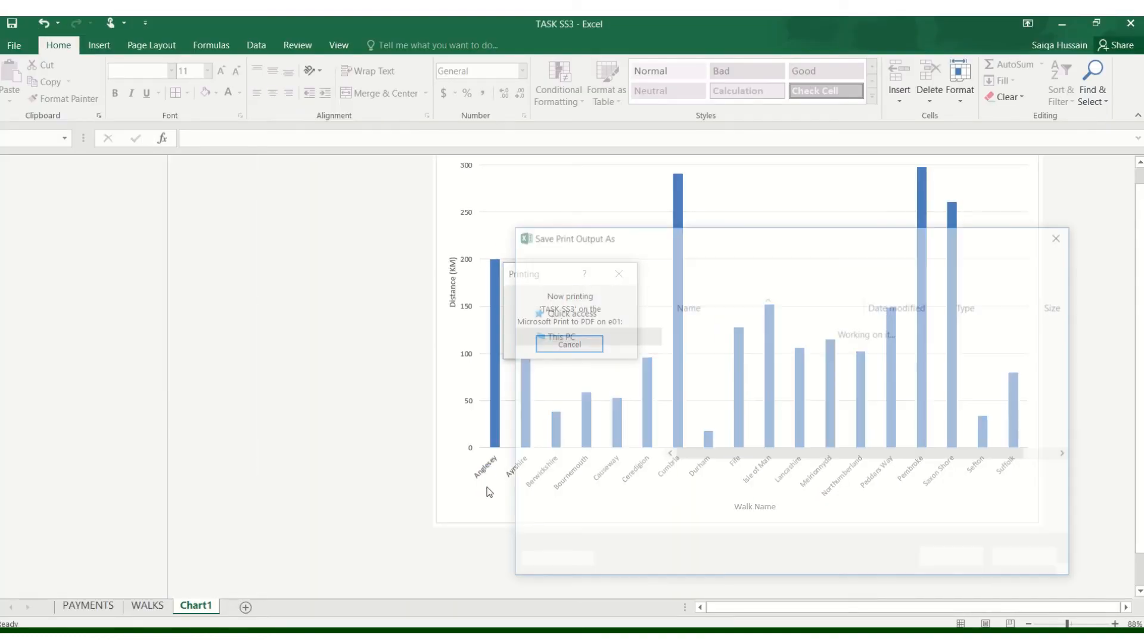
type("TASK")
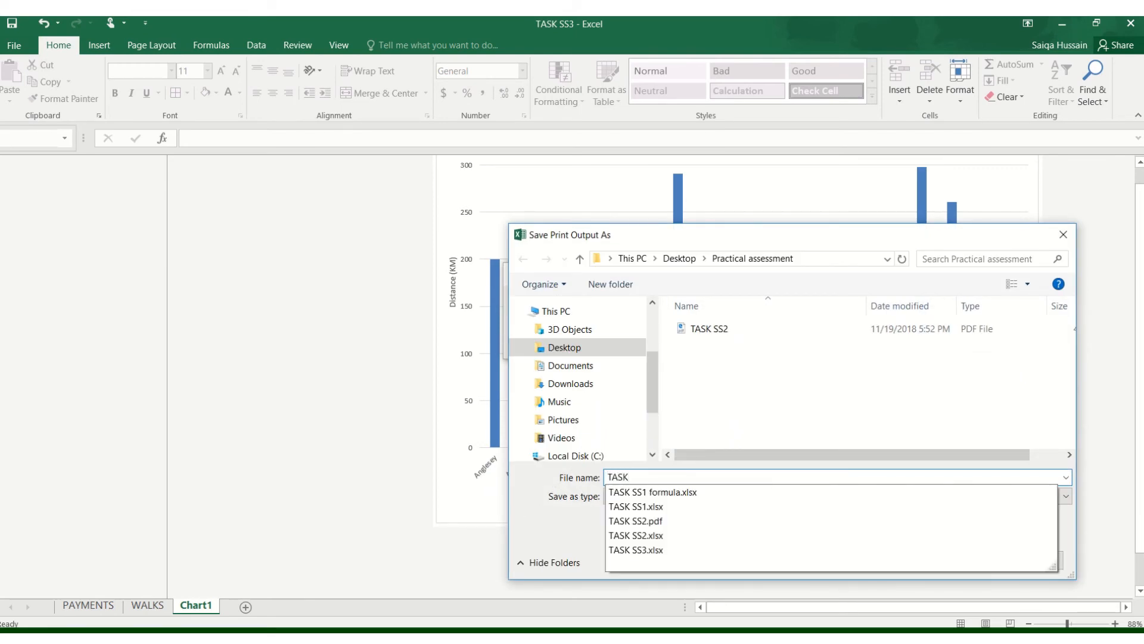
type(" SS3")
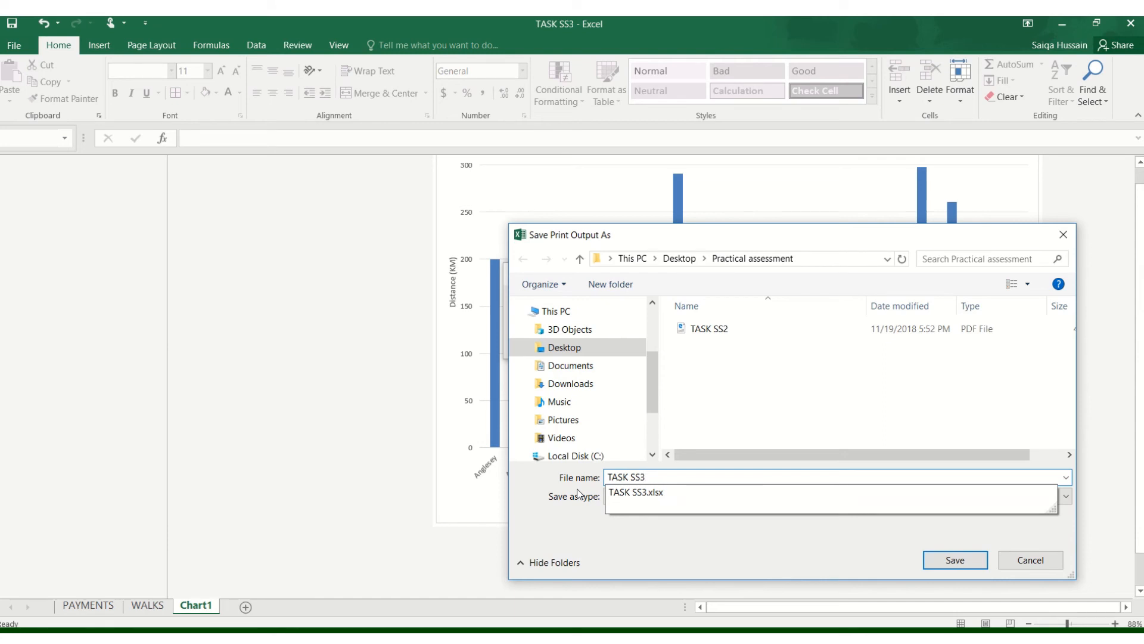
left_click(781, 540)
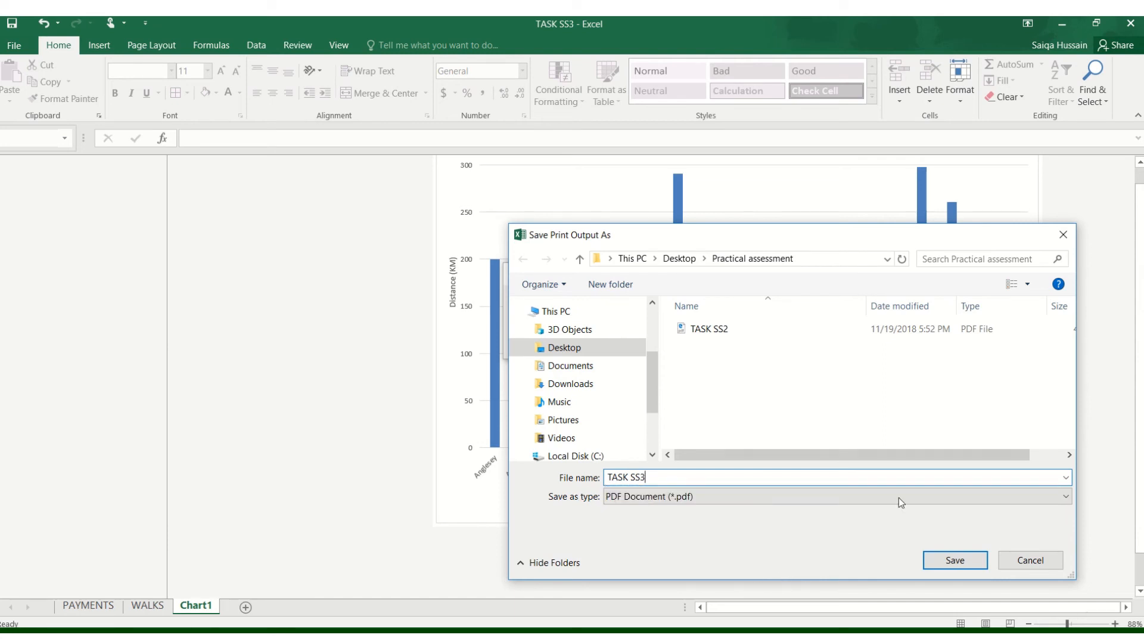
left_click(954, 560)
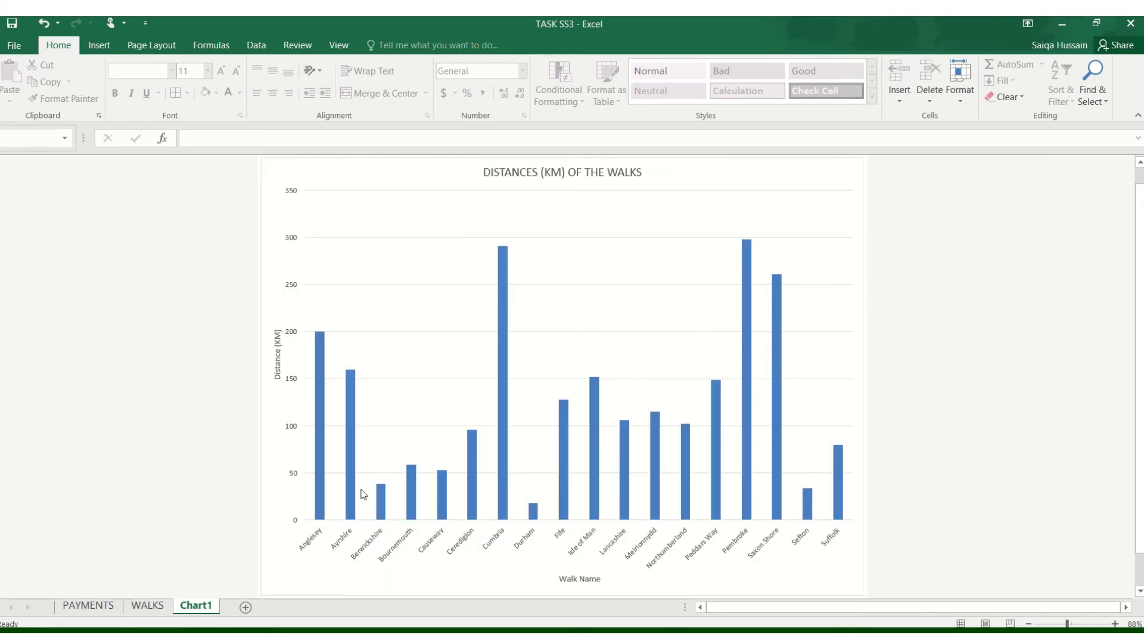
- Minimize the workbook and switch to the exam PDF in the browser to review the Task SS3 instructions
left_click(1062, 24)
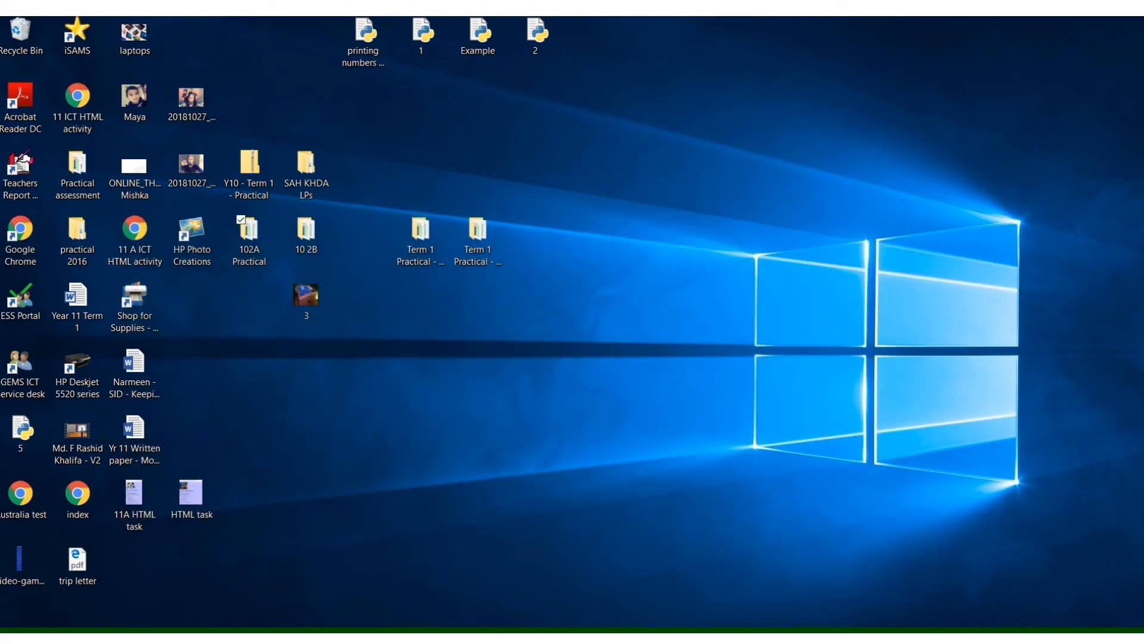
left_click(584, 637)
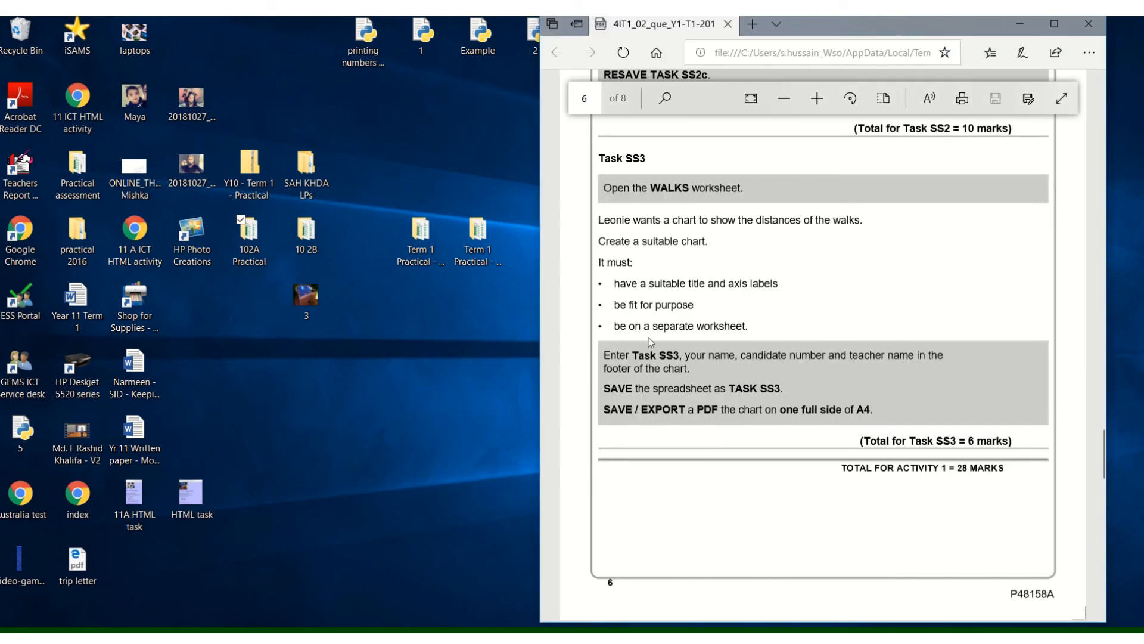